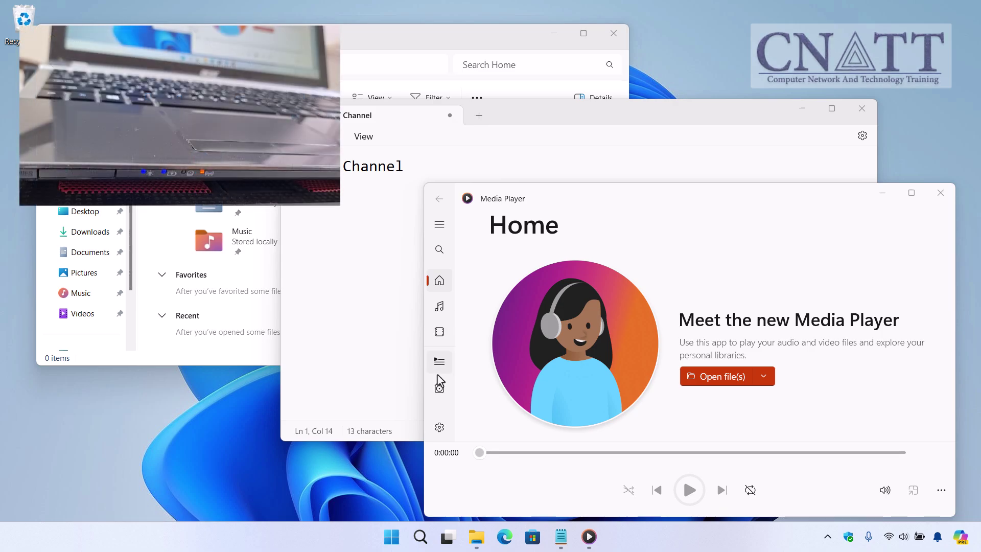
# - Put the PC to sleep using the Power button in the Start menu
pyautogui.click(392, 537)
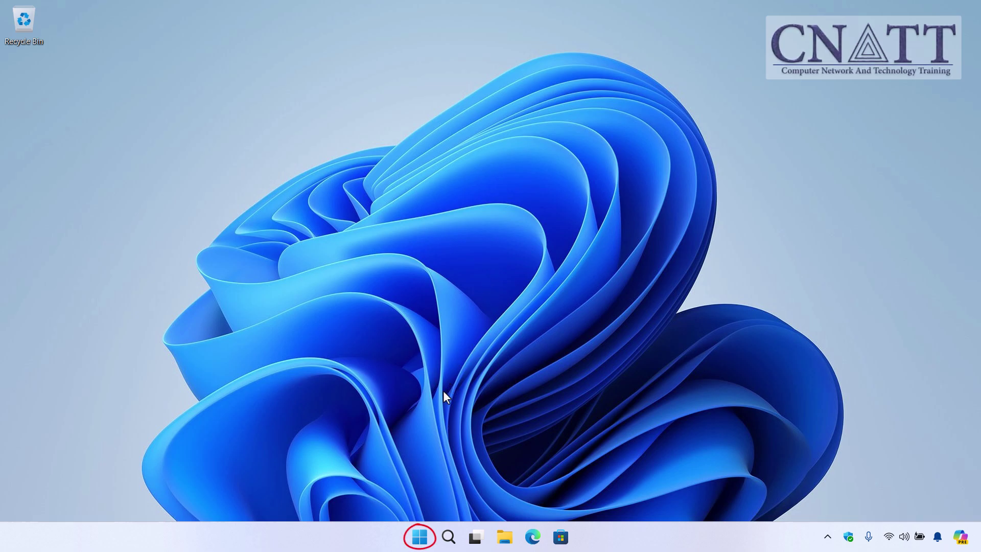
pyautogui.click(420, 537)
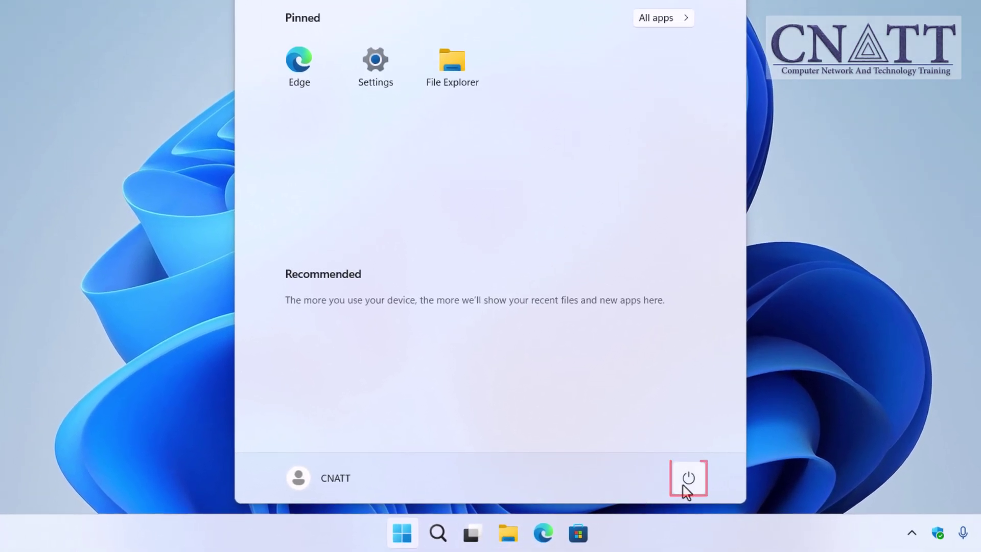
pyautogui.click(687, 479)
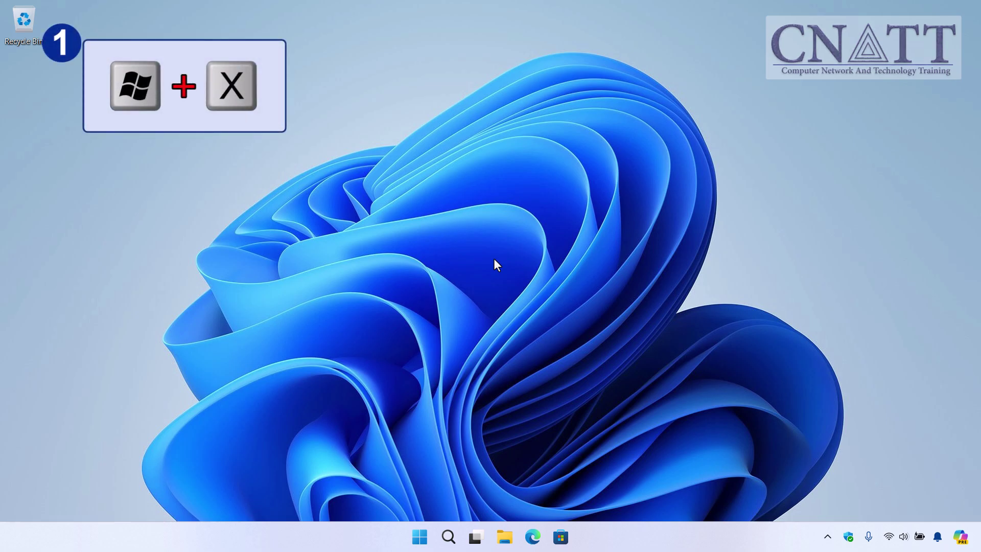
# - Sleep the PC from the Win+X quick-link menu's 'Shut down or sign out' submenu
pyautogui.press('super+x')
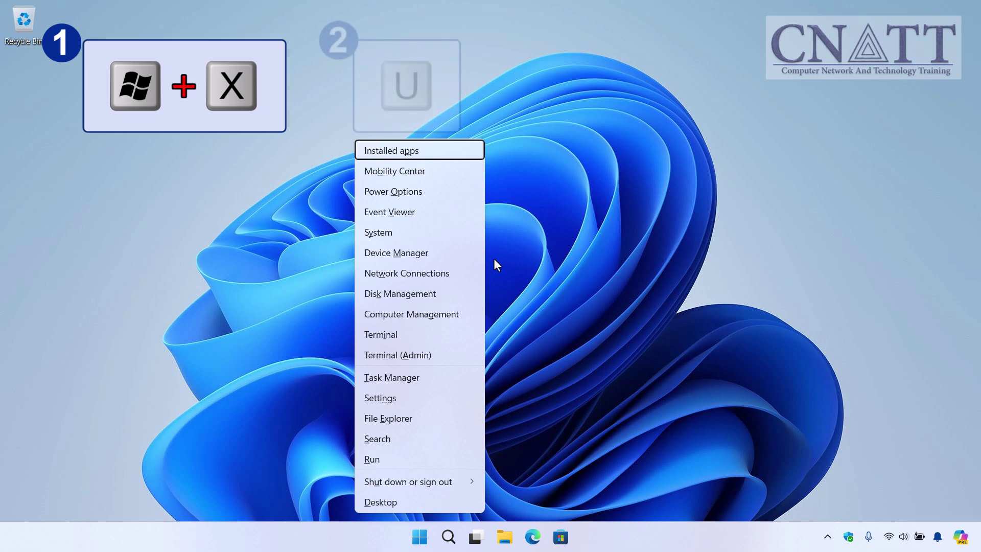
pyautogui.press('u')
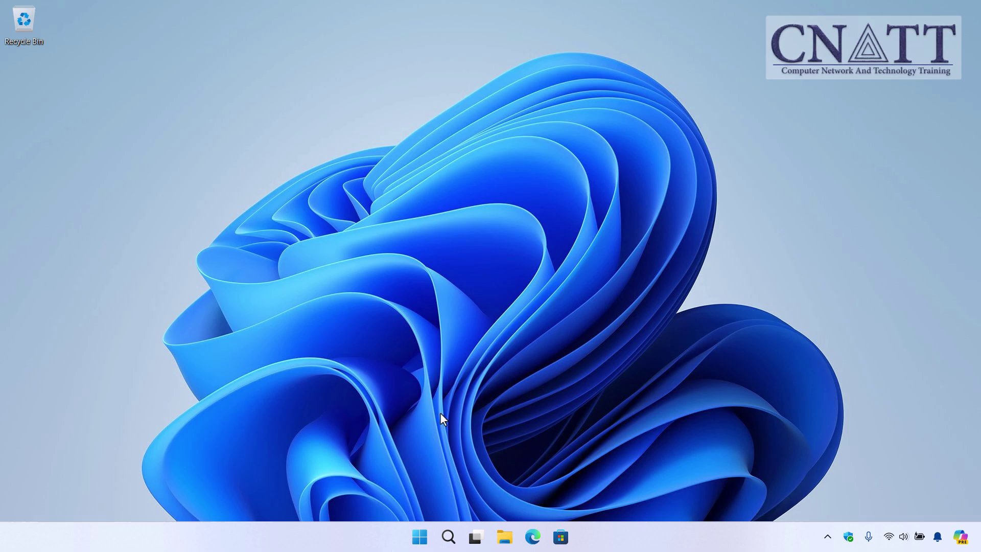
pyautogui.rightClick(420, 537)
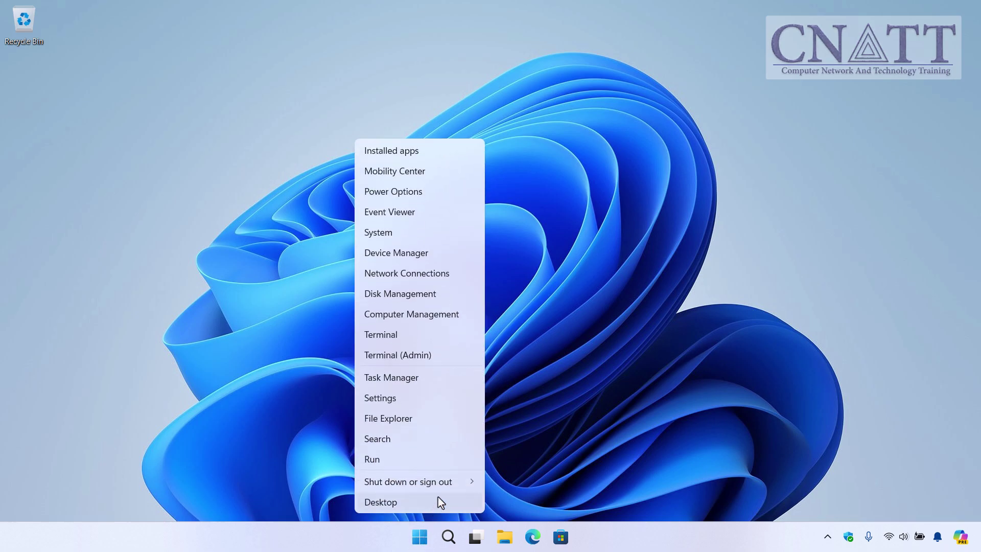
pyautogui.moveTo(447, 488)
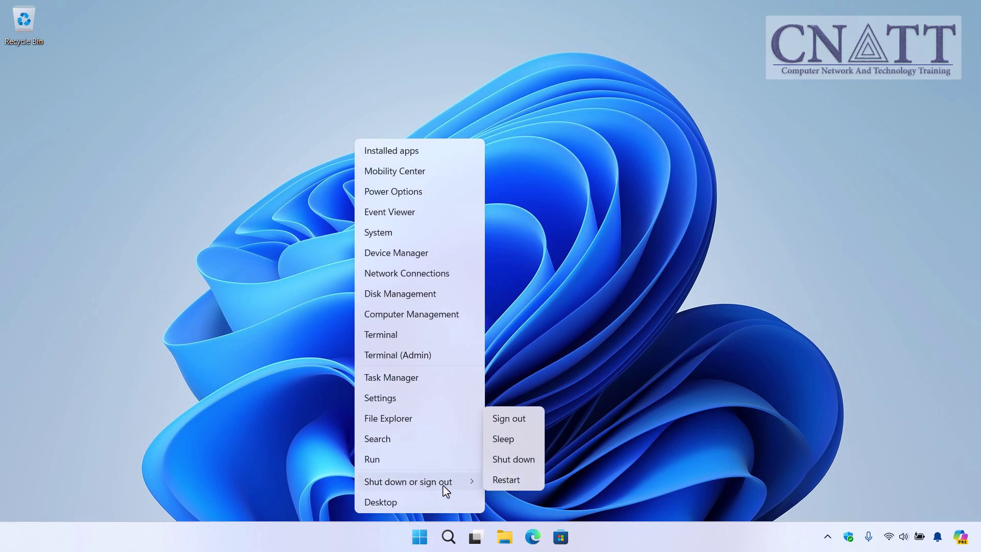
pyautogui.click(528, 446)
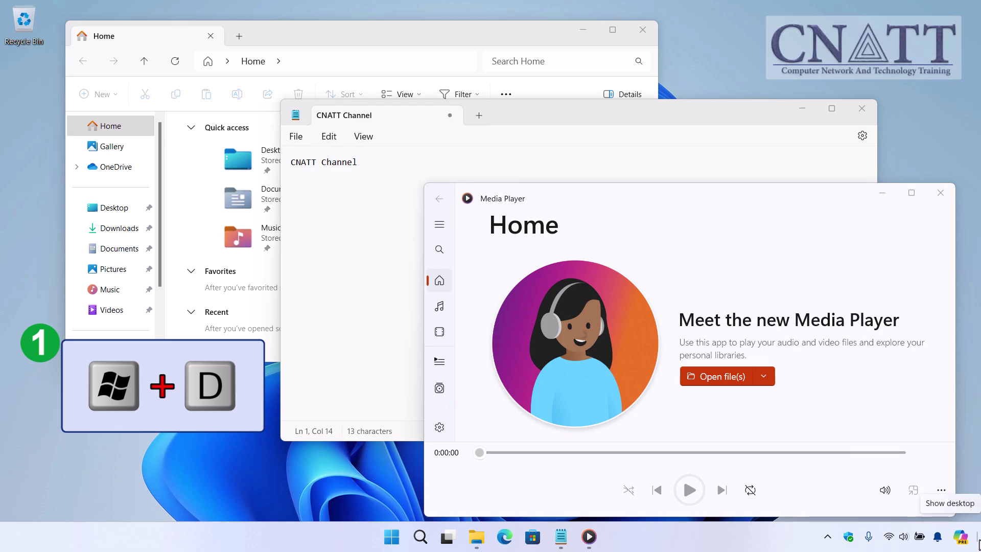
# - Show the desktop and choose Sleep in the Alt+F4 Shut Down Windows dialog
pyautogui.click(978, 543)
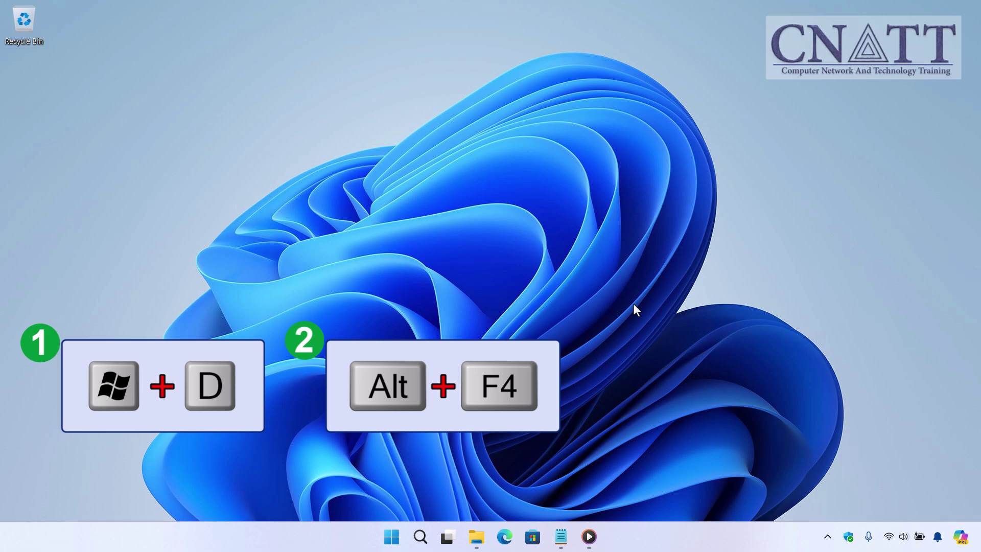
pyautogui.hotkey('alt', 'F4')
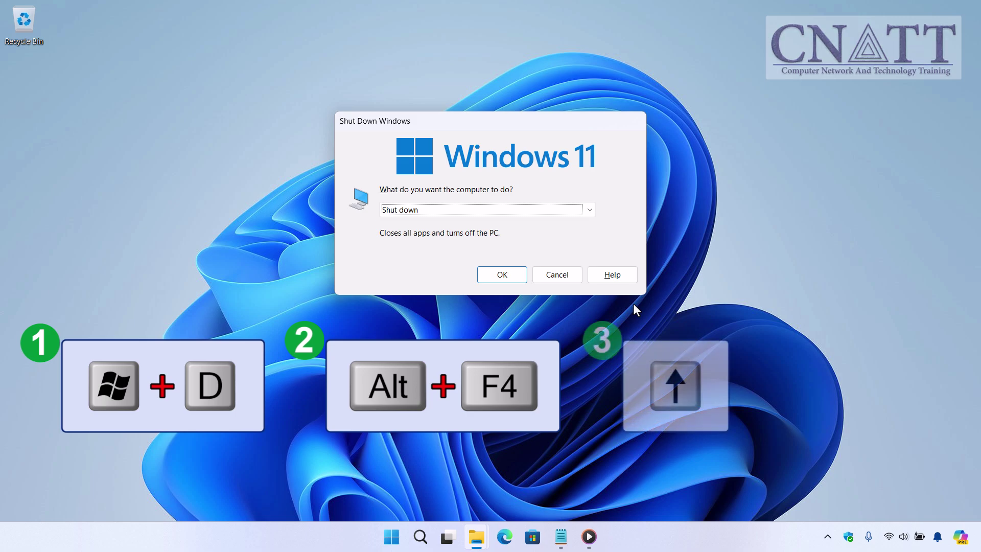
pyautogui.press('Up')
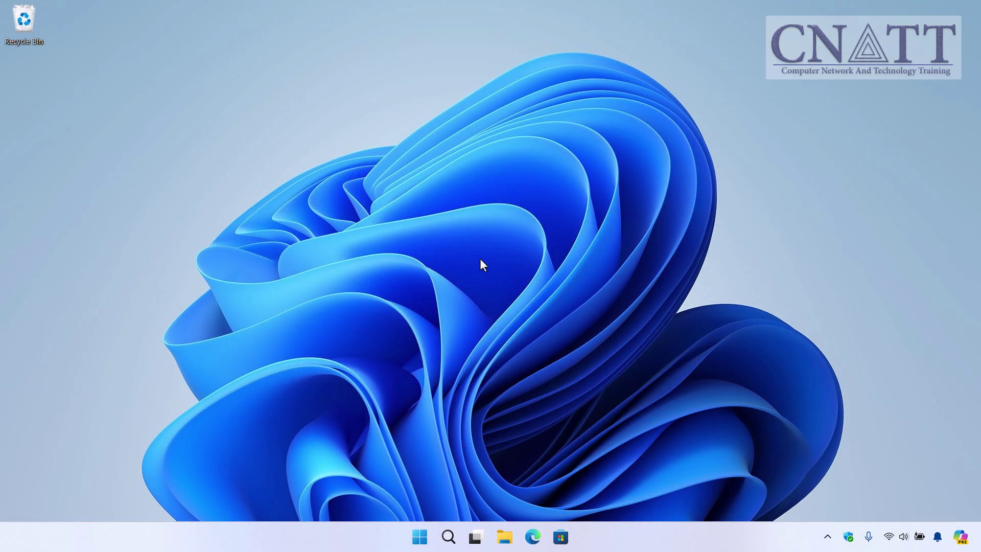
# - Open Control Panel's 'Choose what the power buttons do' page via Hardware and Sound > Power Options
pyautogui.click(425, 543)
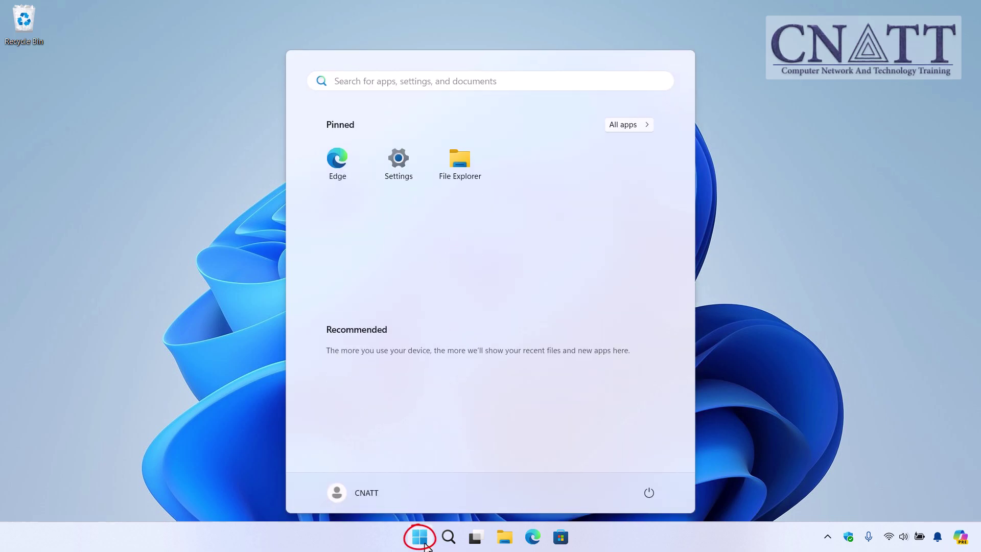
pyautogui.write('control panel')
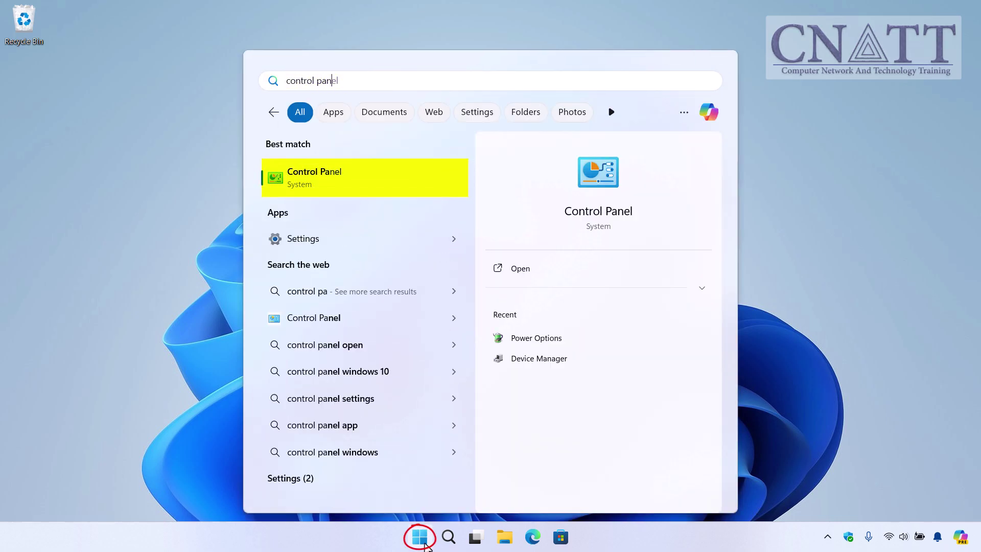
pyautogui.click(466, 183)
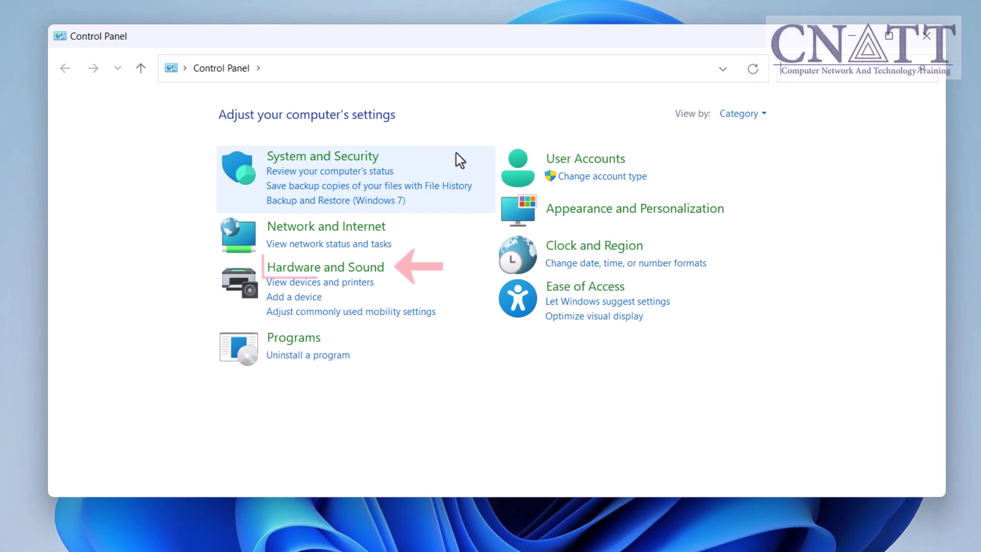
pyautogui.click(368, 269)
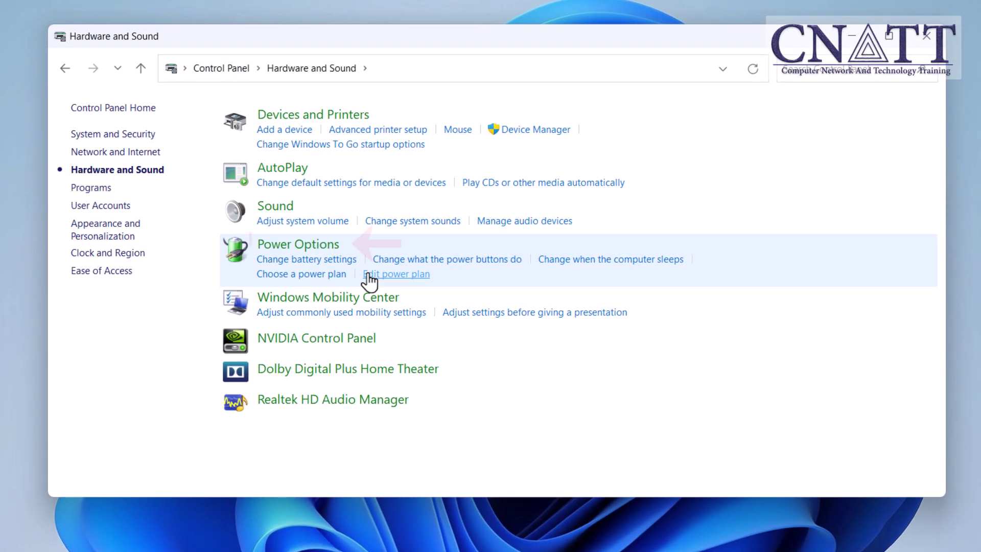
pyautogui.click(332, 249)
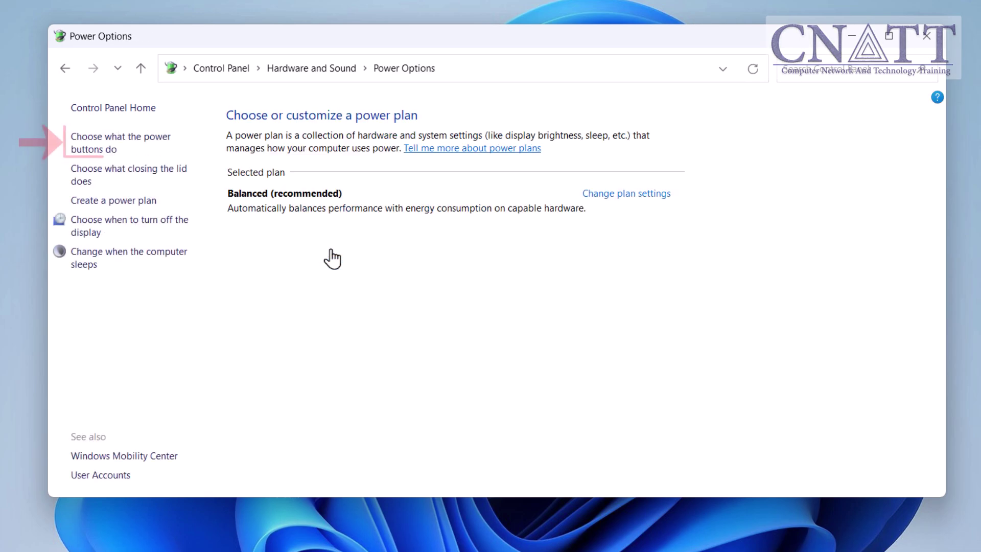
pyautogui.click(105, 150)
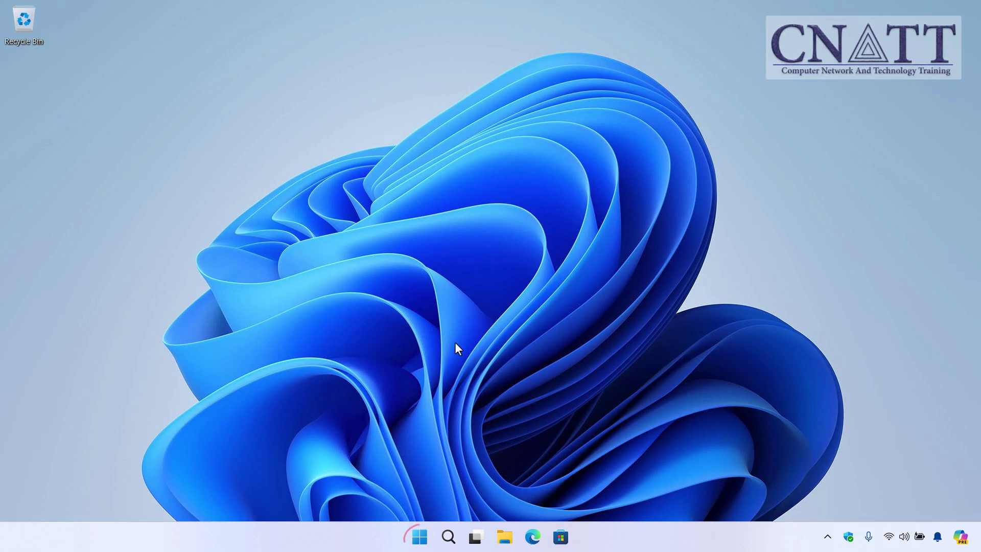
# - Reach Power & battery through Settings > System, then again via the Power Options quick link
pyautogui.rightClick(431, 532)
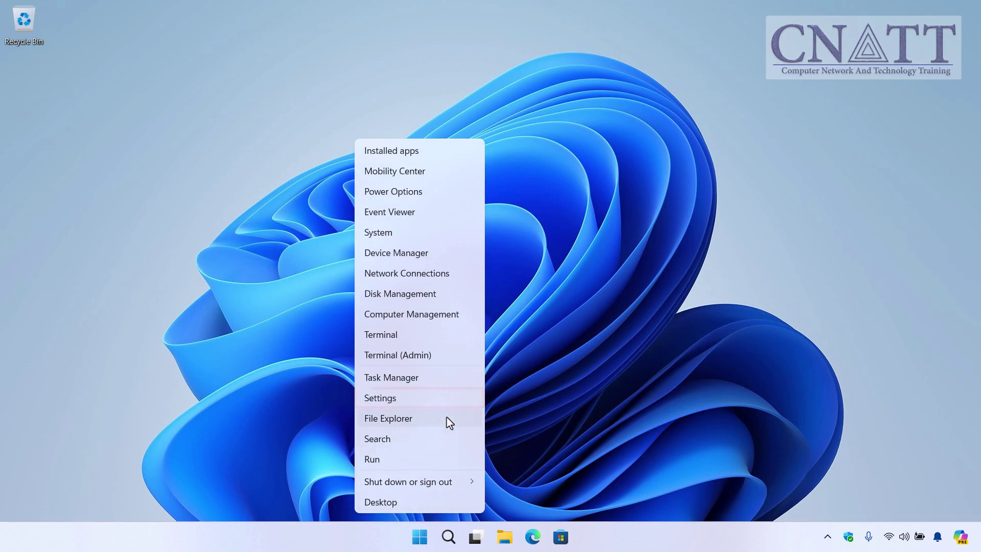
pyautogui.click(450, 405)
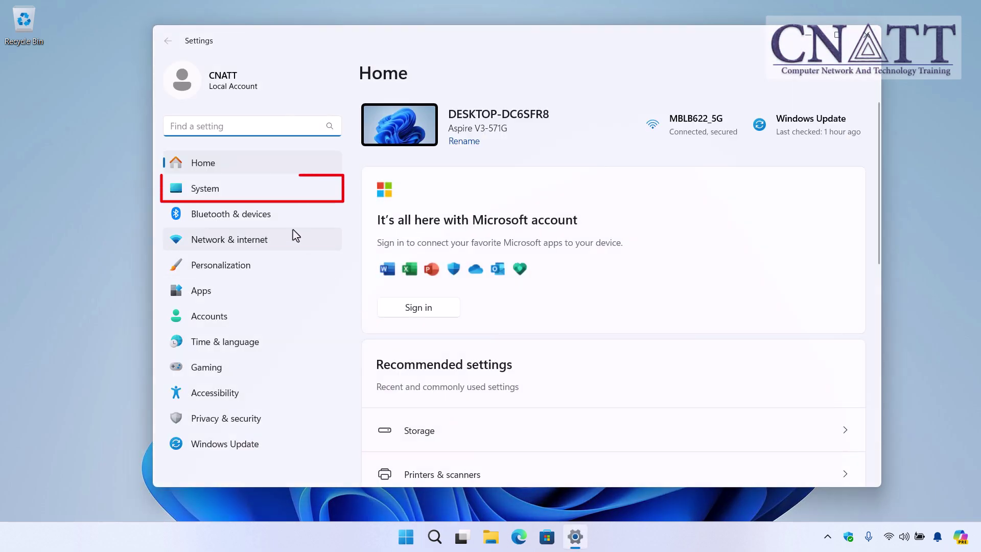
pyautogui.click(276, 198)
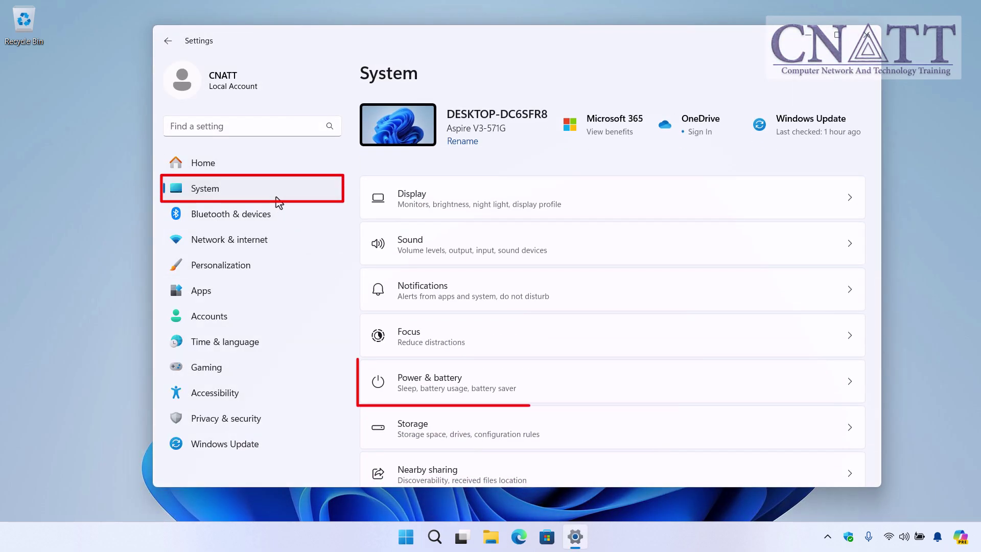
pyautogui.click(581, 394)
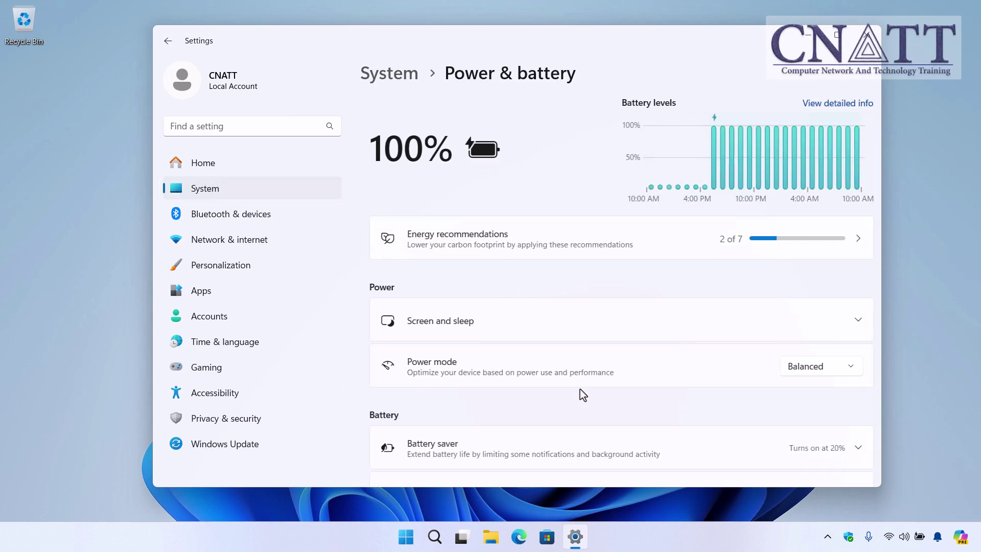
pyautogui.rightClick(406, 536)
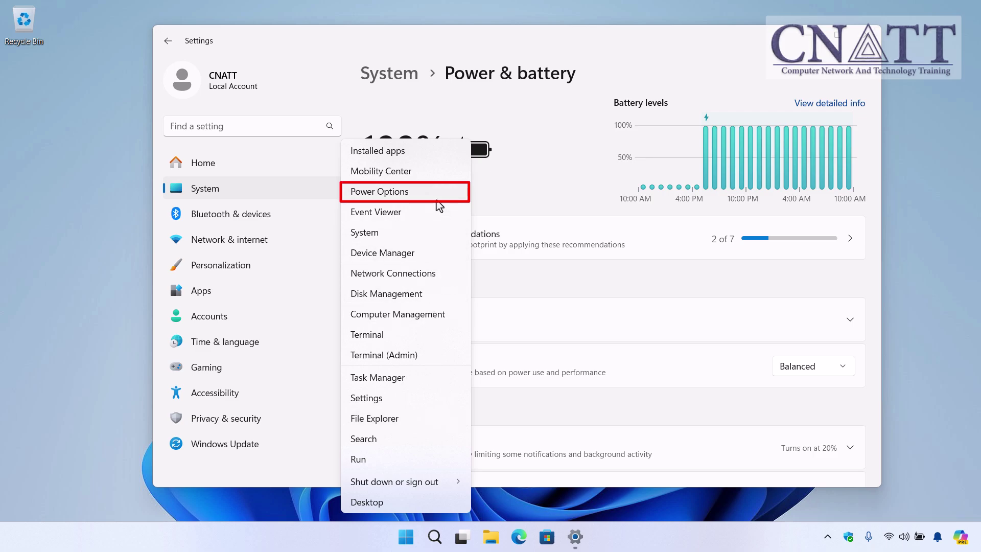
pyautogui.click(437, 201)
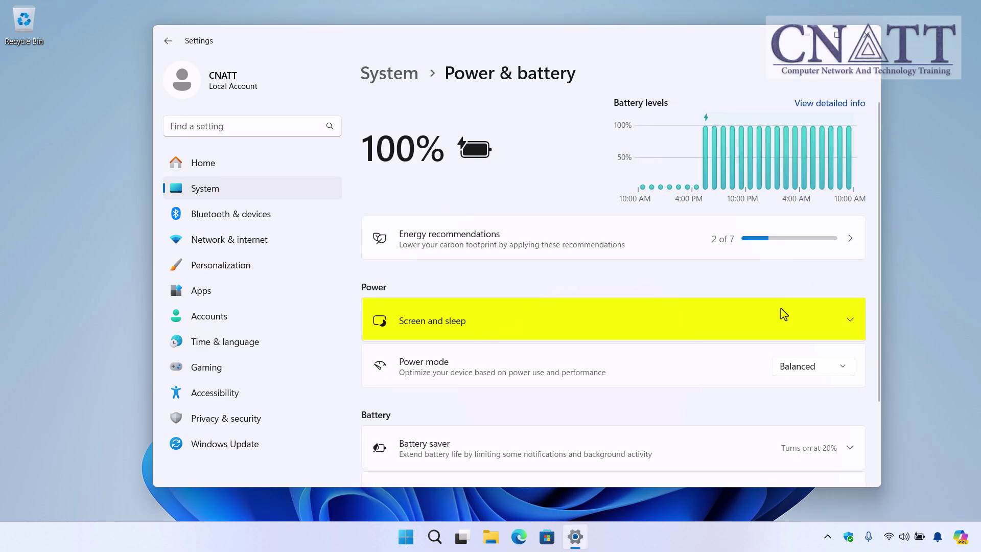
# - Expand Screen and sleep to check the 10-minute battery and 15-minute plugged-in sleep timeouts
pyautogui.click(839, 327)
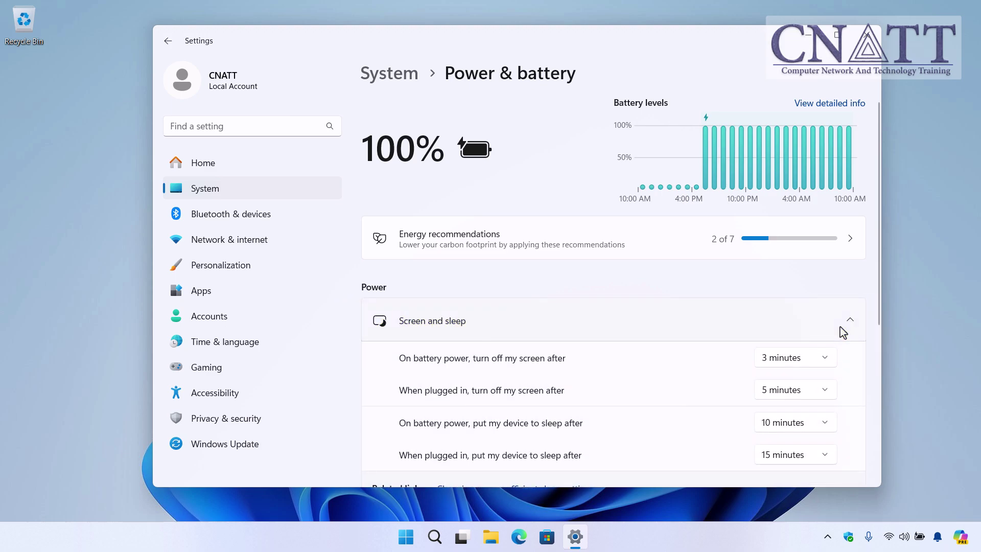
pyautogui.scroll(-3, 840, 328)
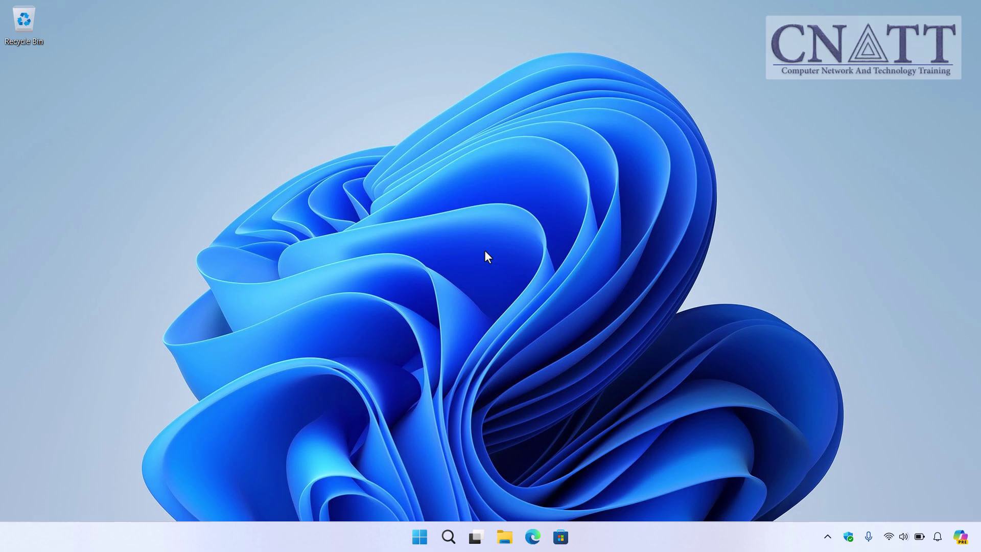
# - Open Control Panel's 'Choose what the power buttons do' page under Hardware and Sound > Power Options
pyautogui.click(419, 538)
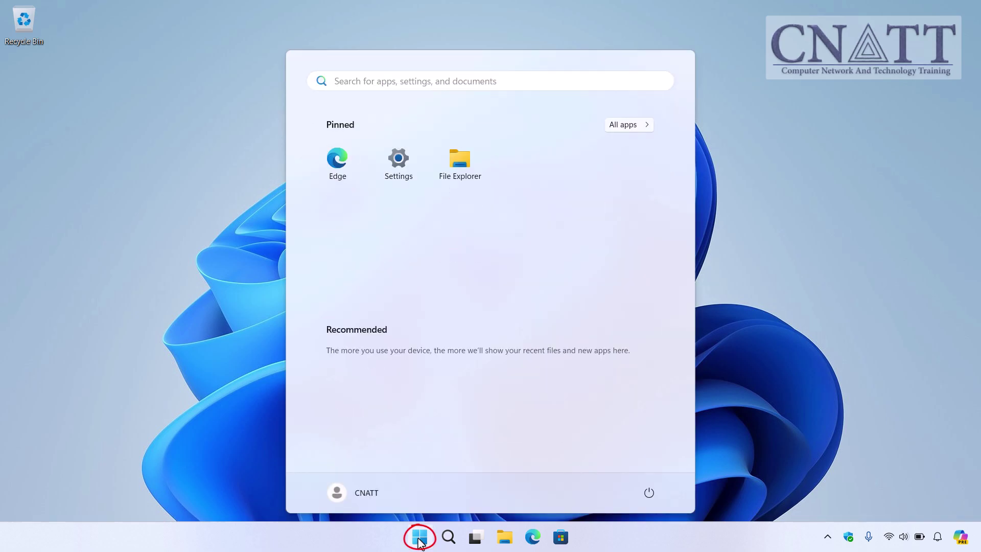
pyautogui.write('control panel')
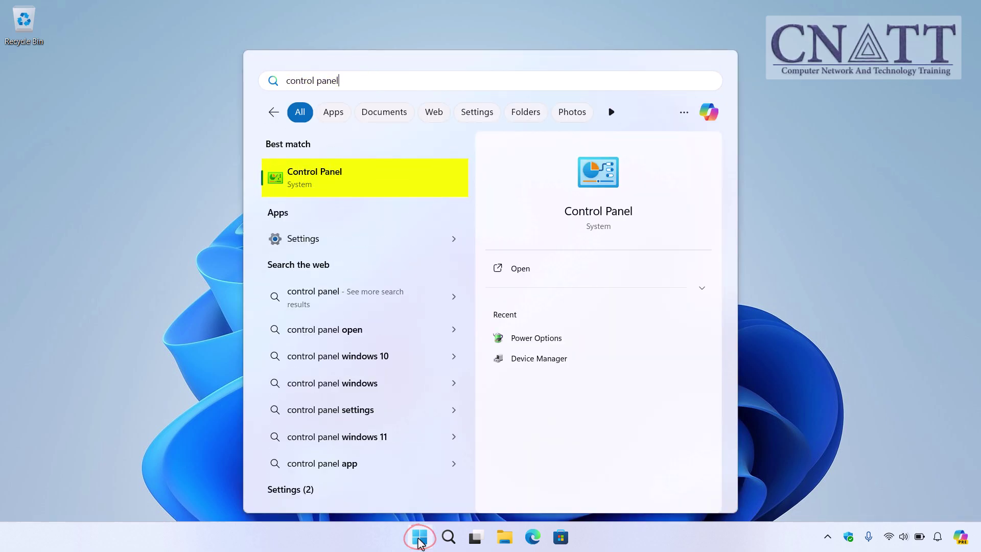
pyautogui.click(443, 197)
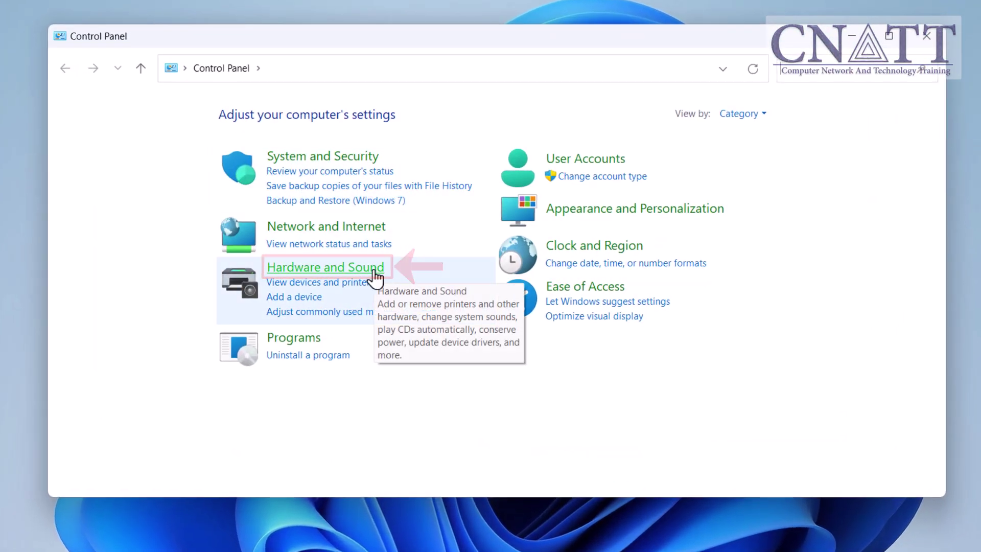
pyautogui.click(375, 271)
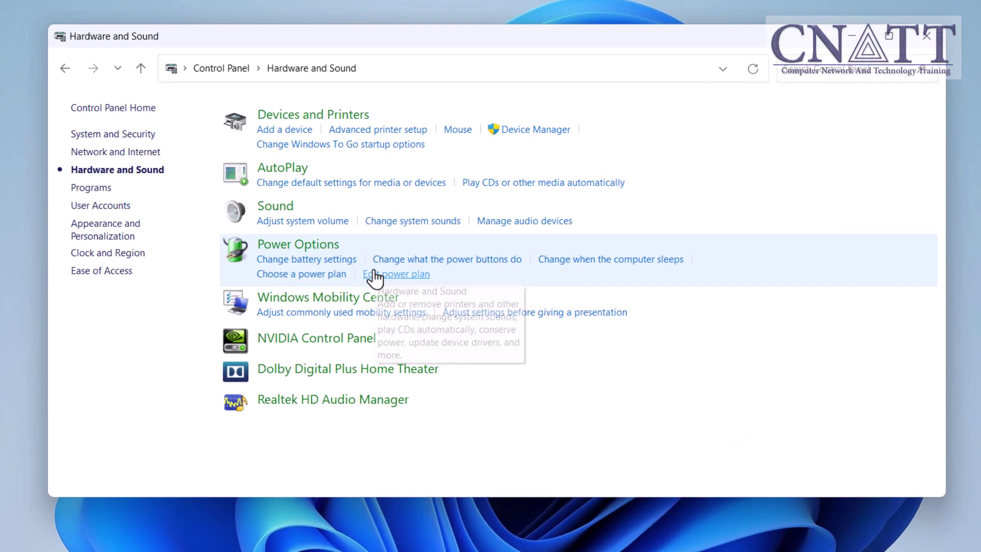
pyautogui.click(325, 250)
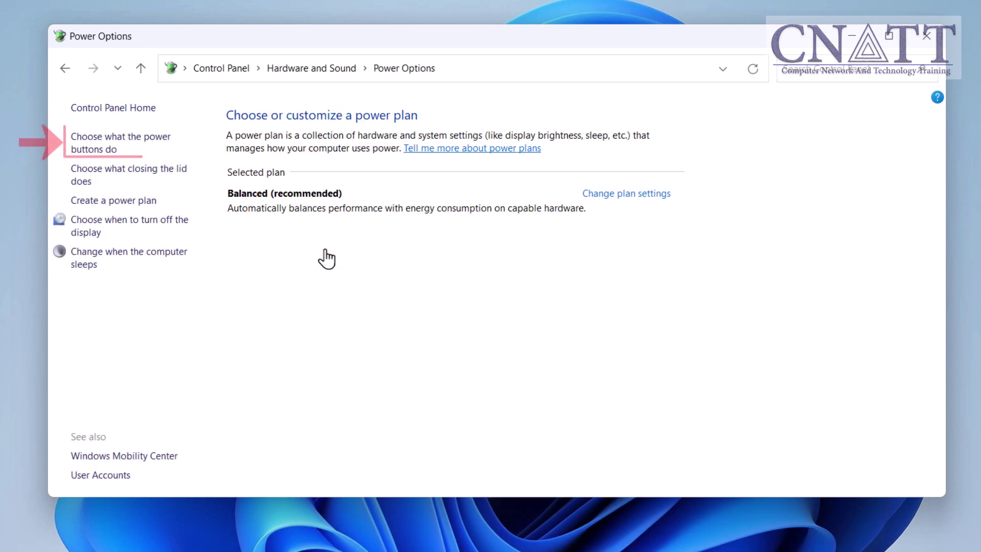
pyautogui.click(122, 150)
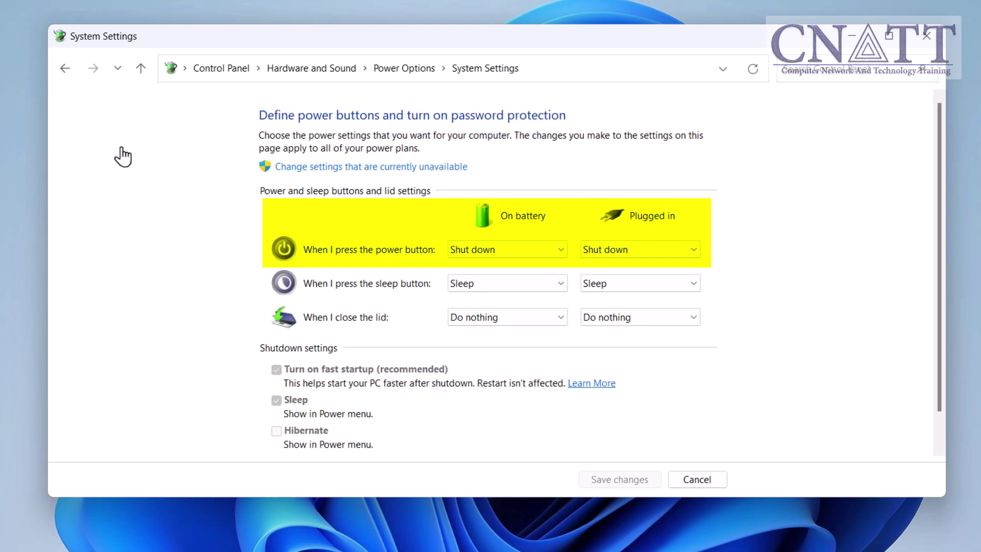
# - Set the power button to Sleep for On battery and Plugged in, and save
pyautogui.click(493, 253)
pyautogui.click(506, 267)
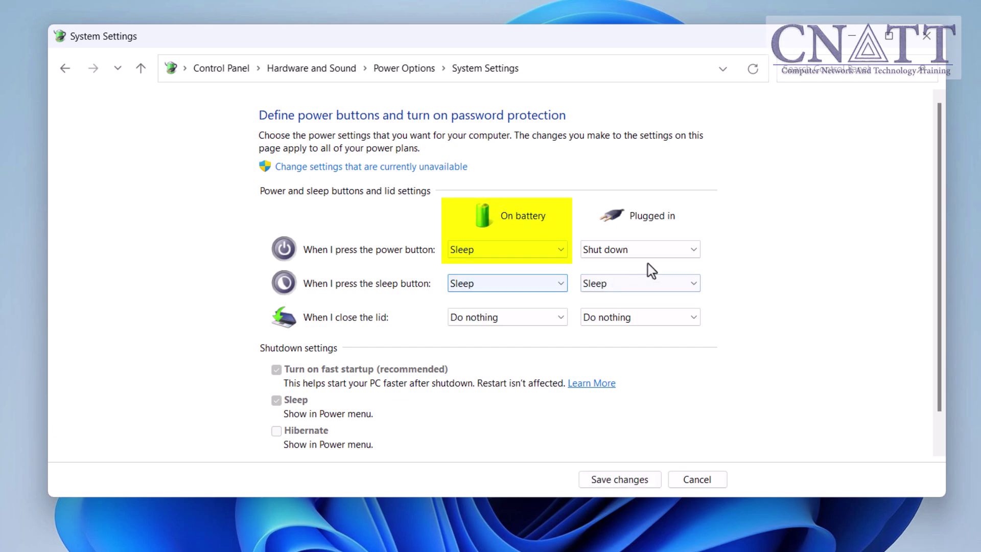
pyautogui.click(662, 252)
pyautogui.click(666, 279)
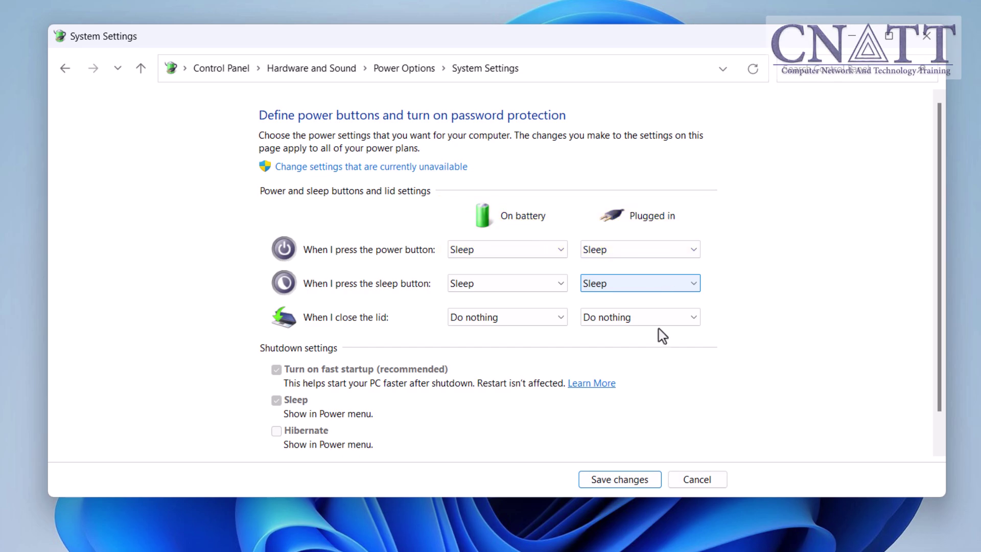
pyautogui.click(643, 480)
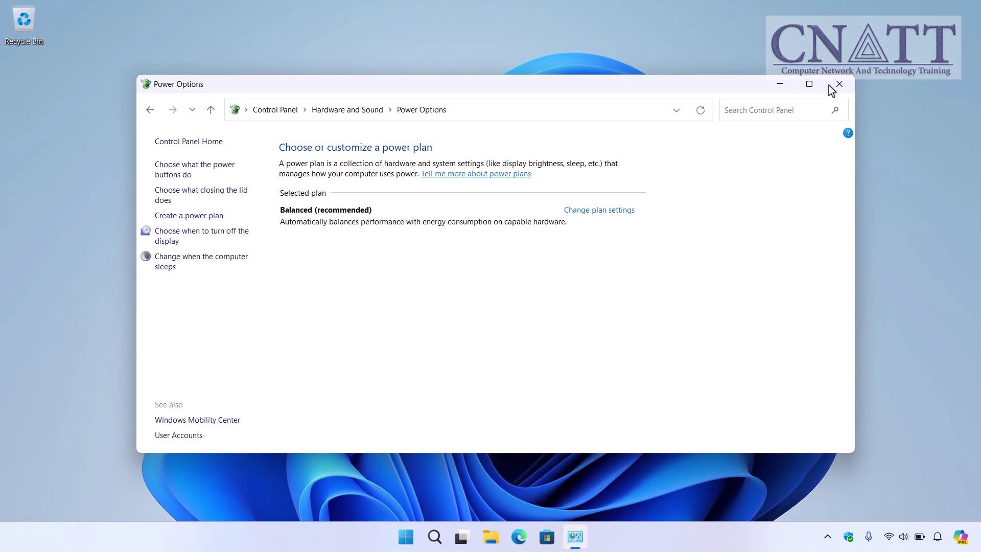
# - Close the Power Options window
pyautogui.click(834, 87)
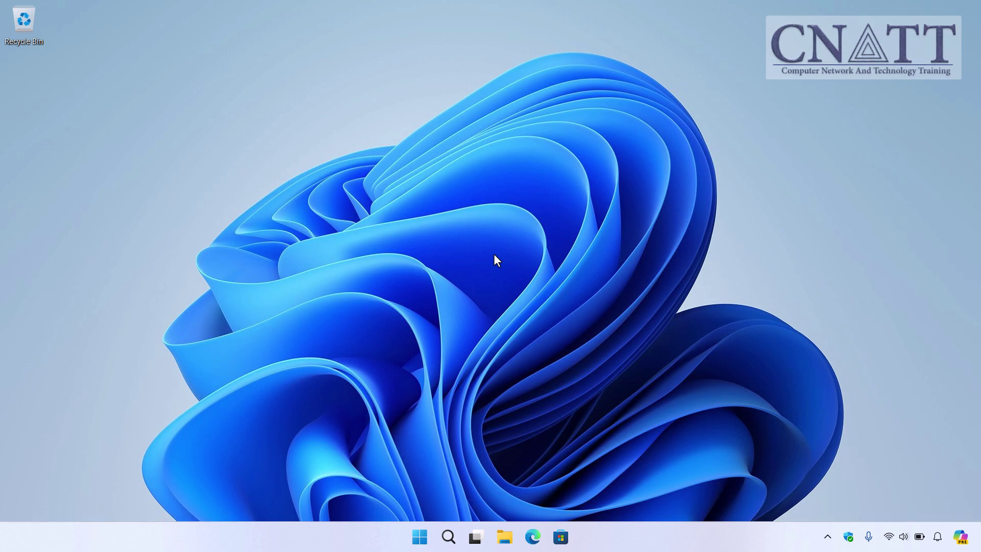
# - Search for Control Panel and open Hardware and Sound > Power Options
pyautogui.click(420, 535)
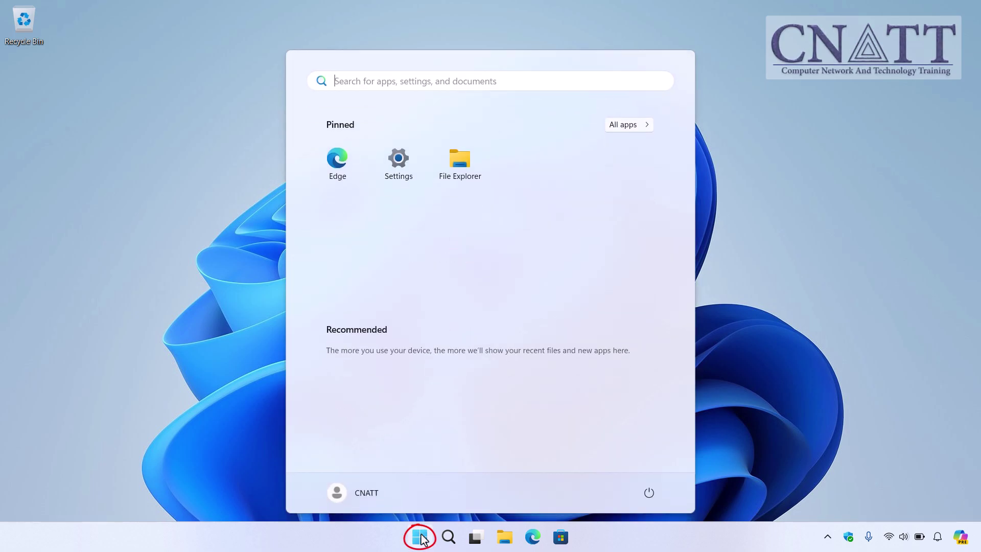
pyautogui.write('control panel')
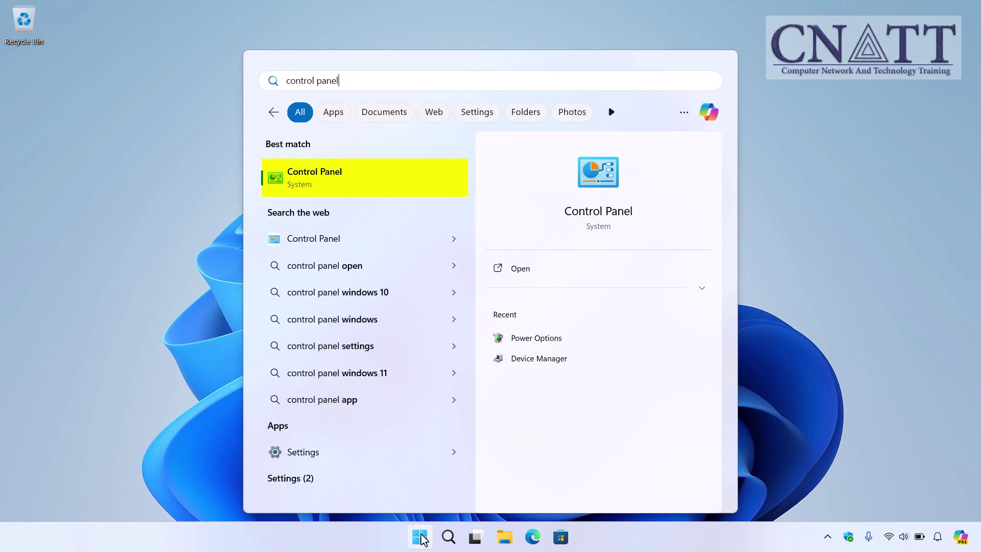
pyautogui.click(412, 193)
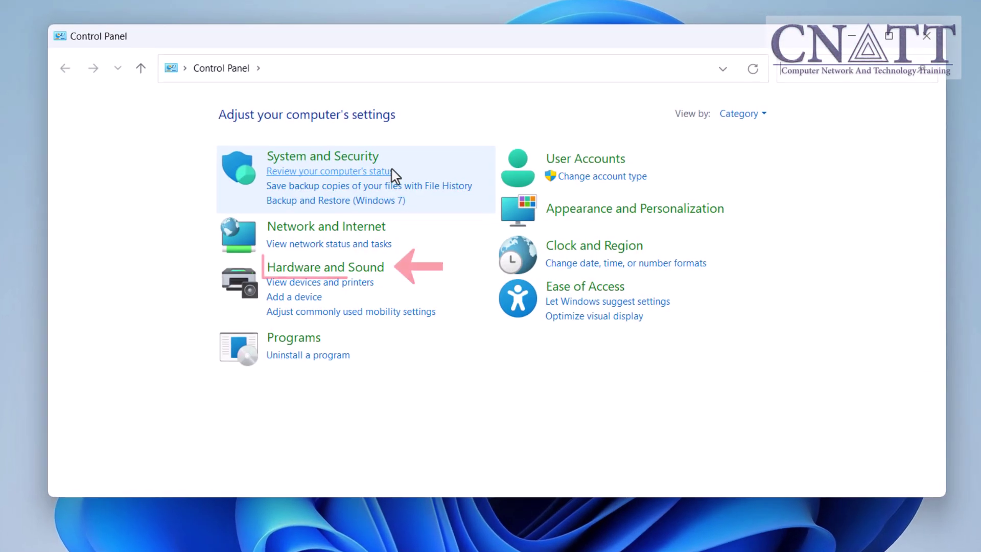
pyautogui.click(375, 269)
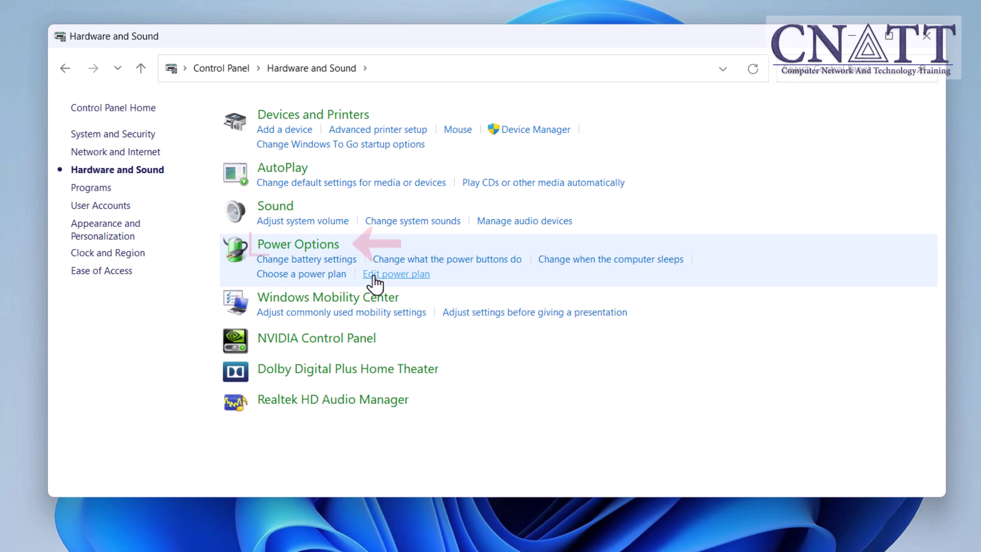
pyautogui.click(331, 259)
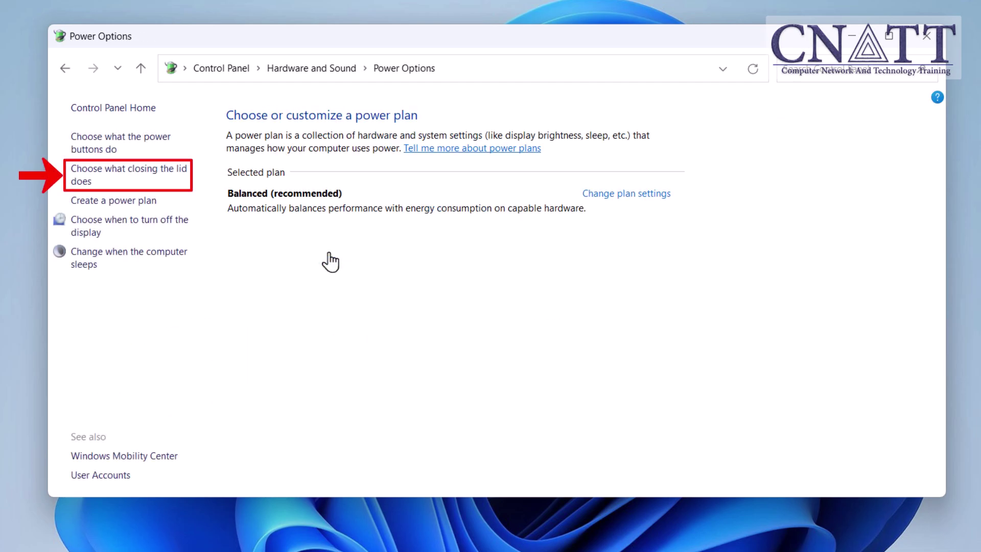
# - Set 'When I close the lid' to Sleep on battery and plugged in, then save
pyautogui.click(183, 174)
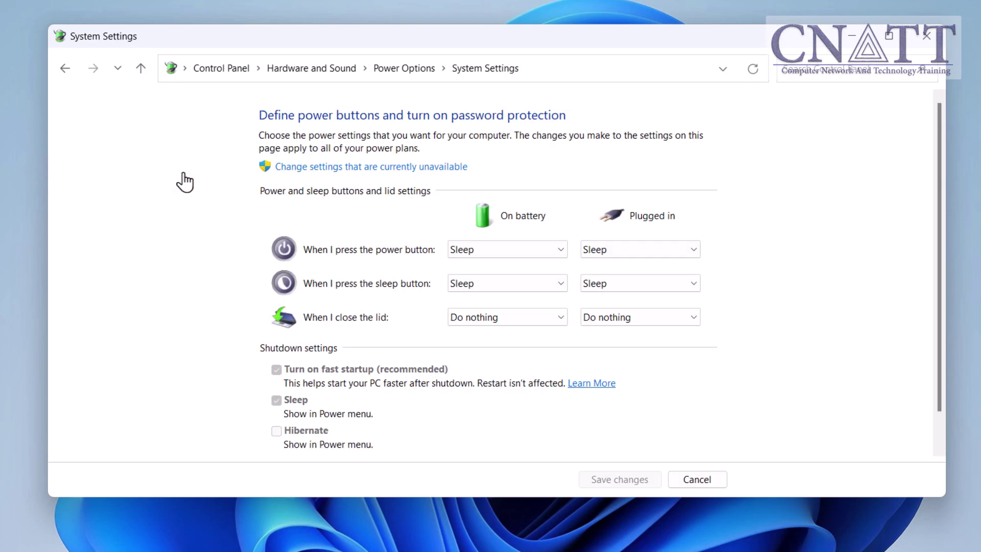
pyautogui.click(512, 324)
pyautogui.click(510, 346)
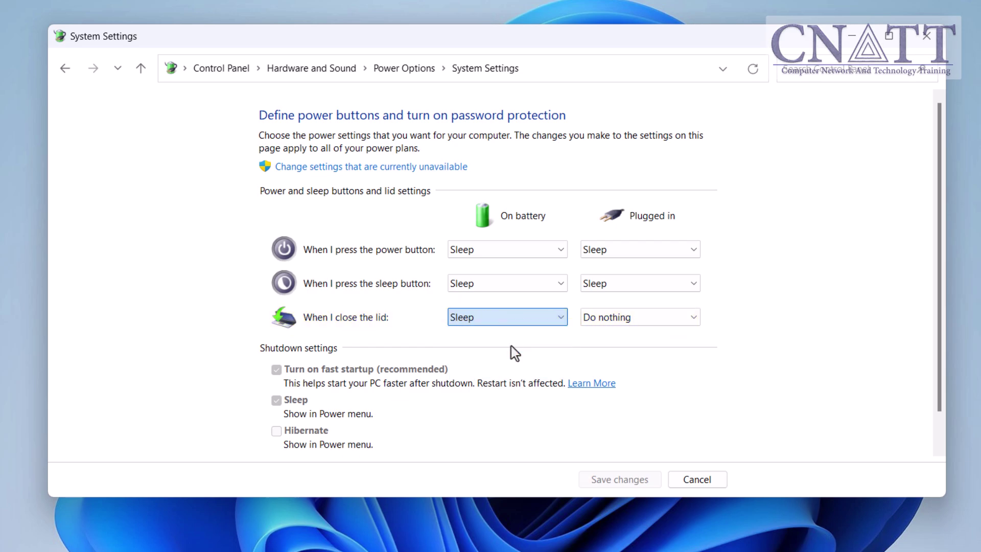
pyautogui.click(643, 323)
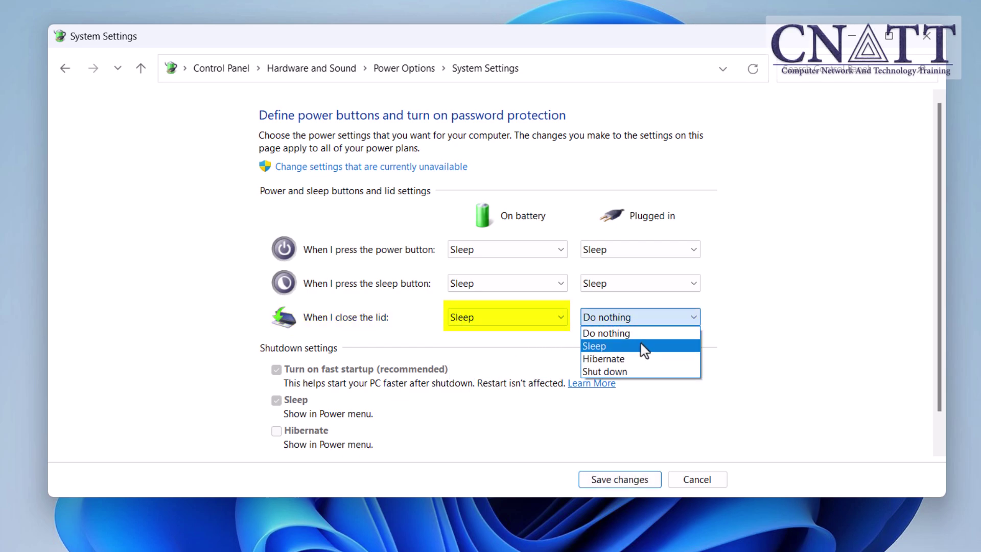
pyautogui.click(643, 346)
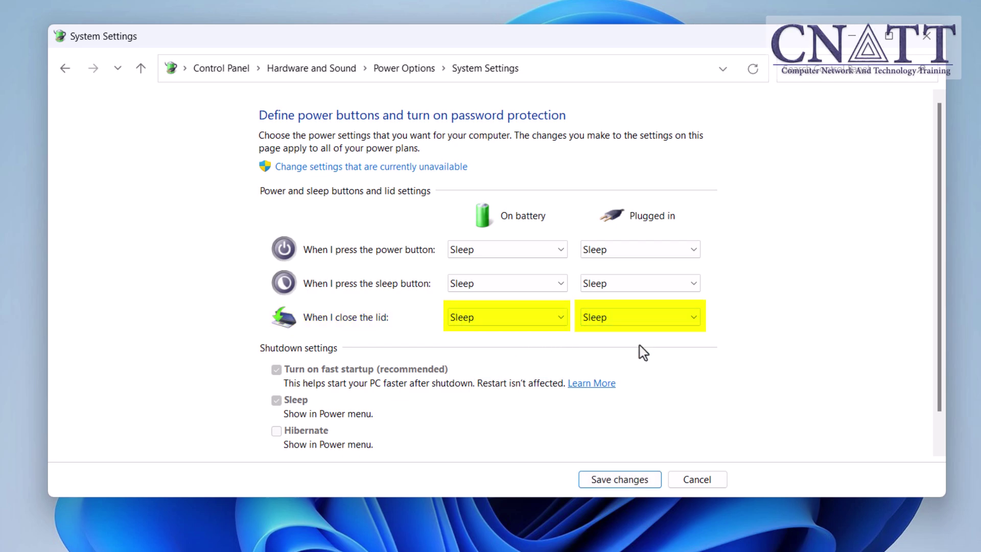
pyautogui.click(639, 480)
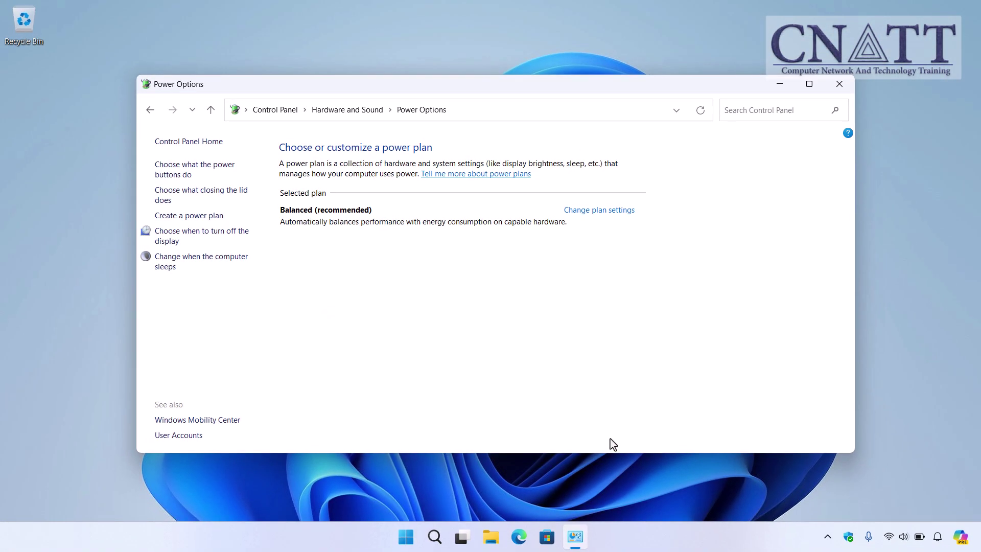
# - Close the Power Options window to return to the desktop
pyautogui.click(838, 85)
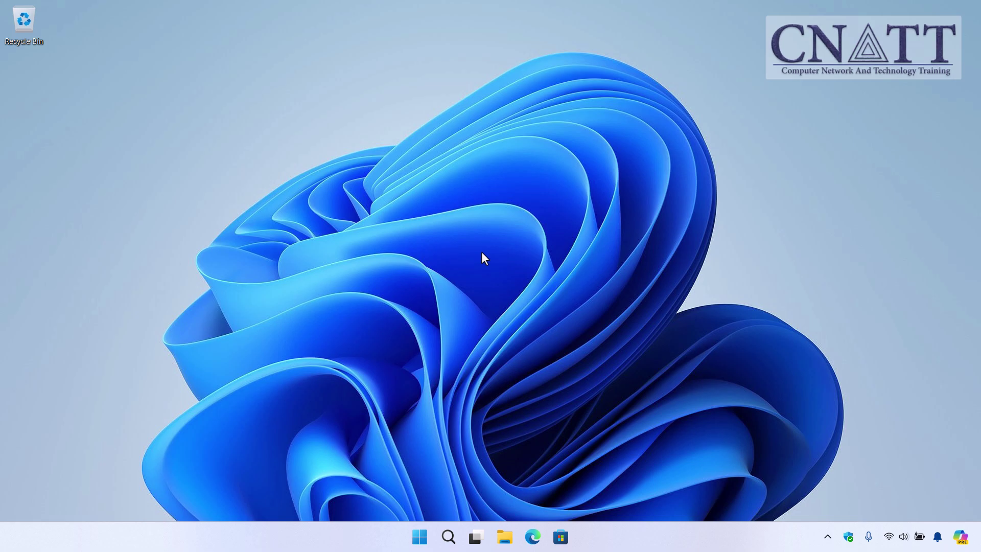
# - Search Start for cmd and launch Command Prompt as administrator
pyautogui.click(415, 541)
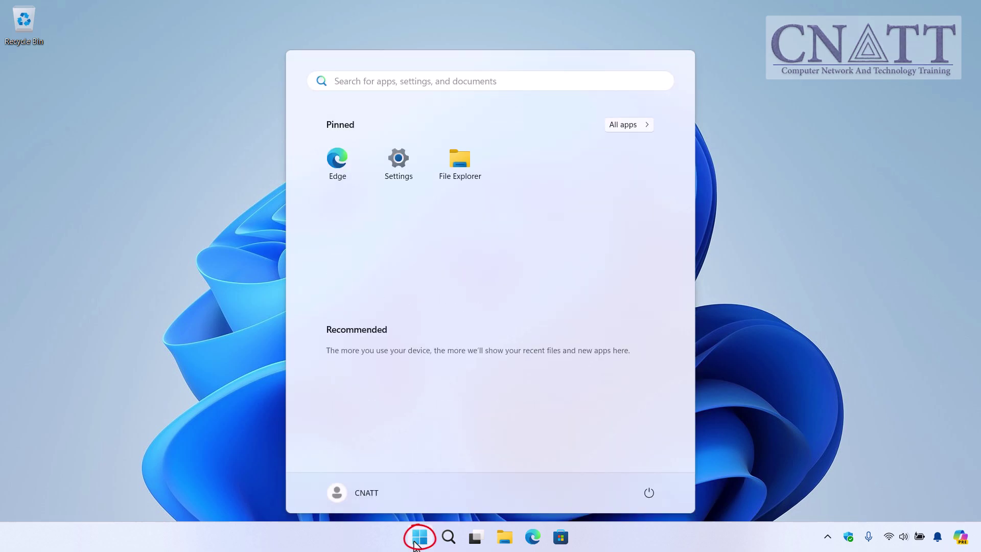
pyautogui.write('cmd')
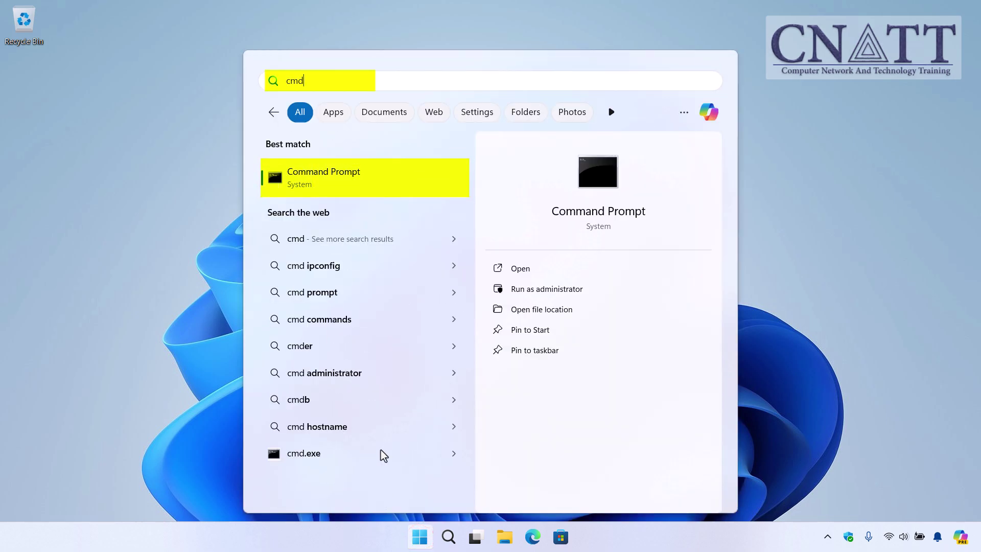
pyautogui.rightClick(411, 184)
pyautogui.click(422, 193)
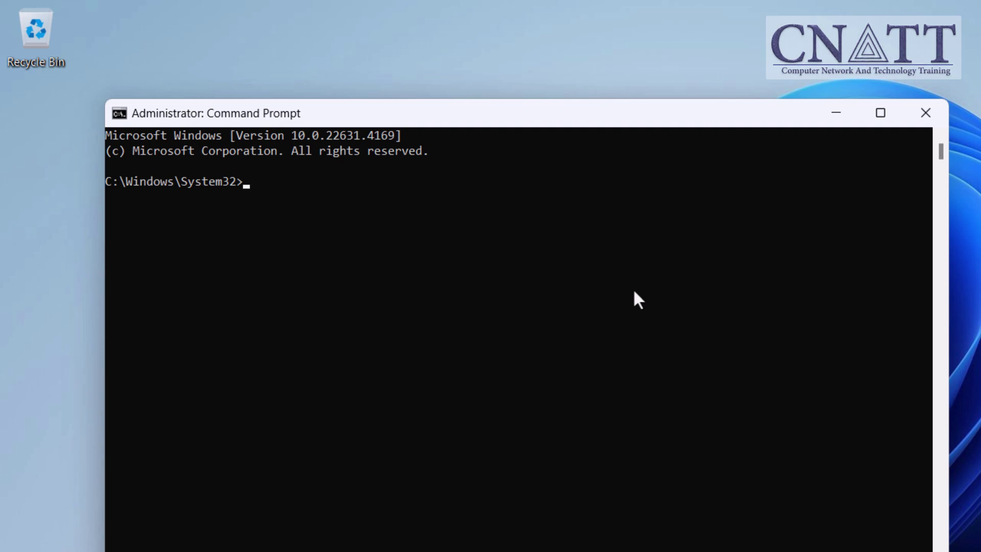
# - Run powercfg -h off, then paste the rundll32.exe powrprof.dll, SetSuspendState 0,1,0 sleep command
pyautogui.write('po')
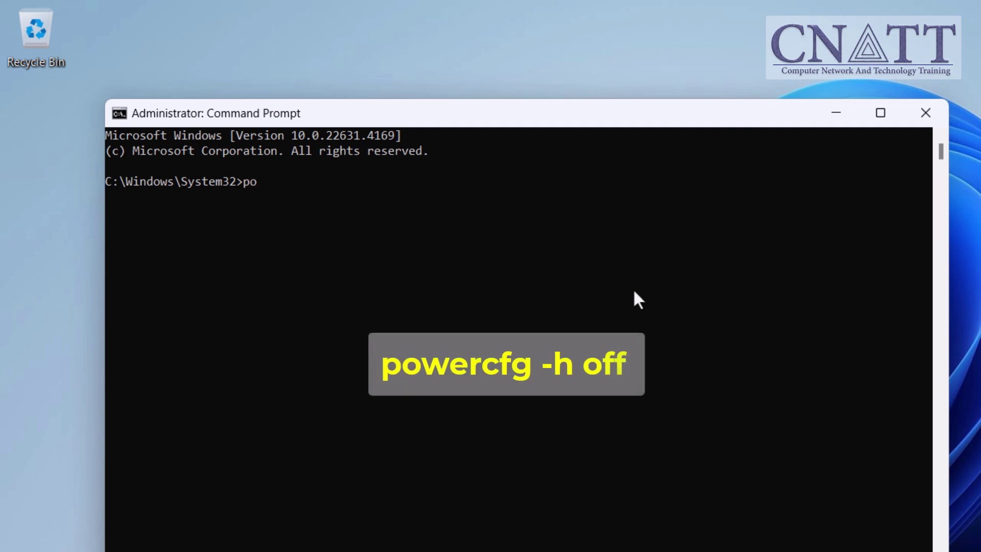
pyautogui.write('wercfg')
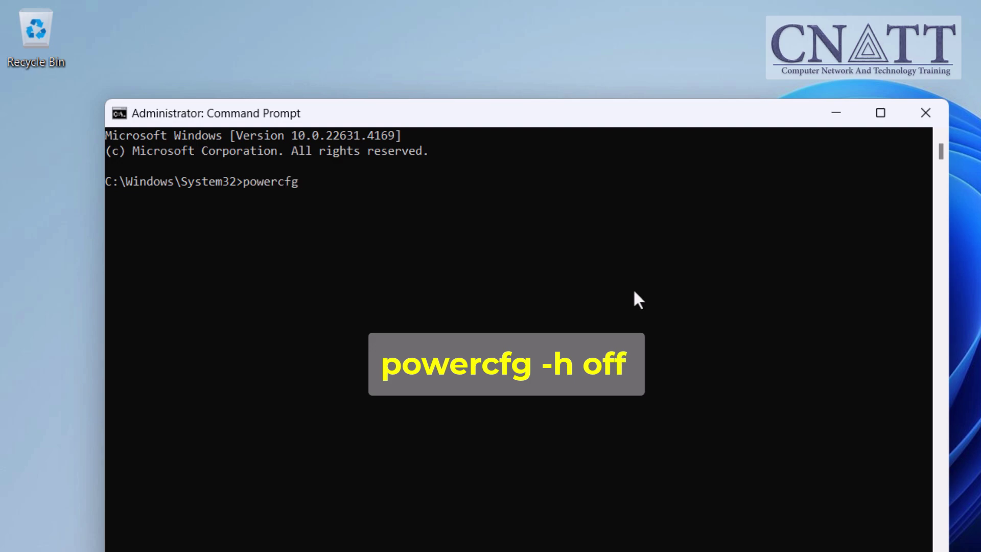
pyautogui.write(' -h off')
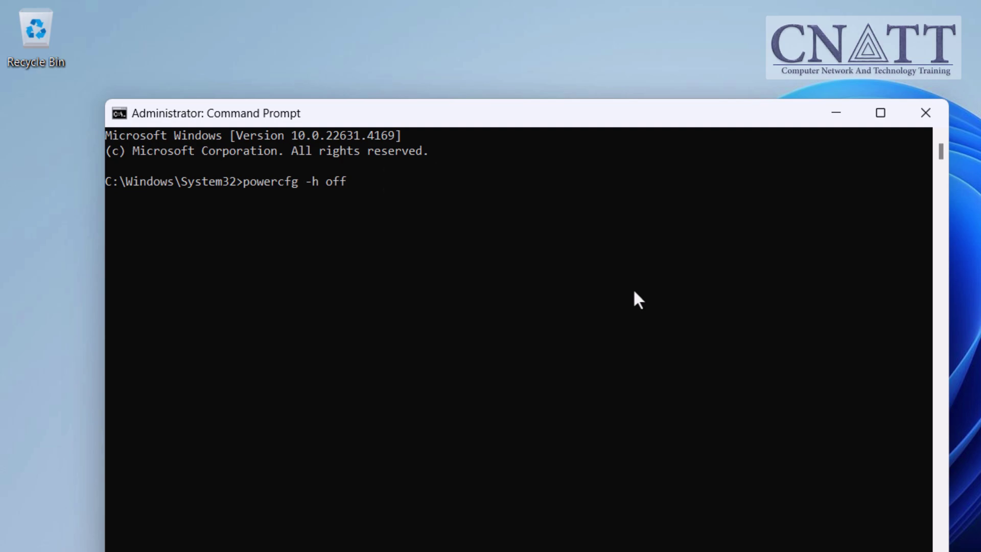
pyautogui.press('Return')
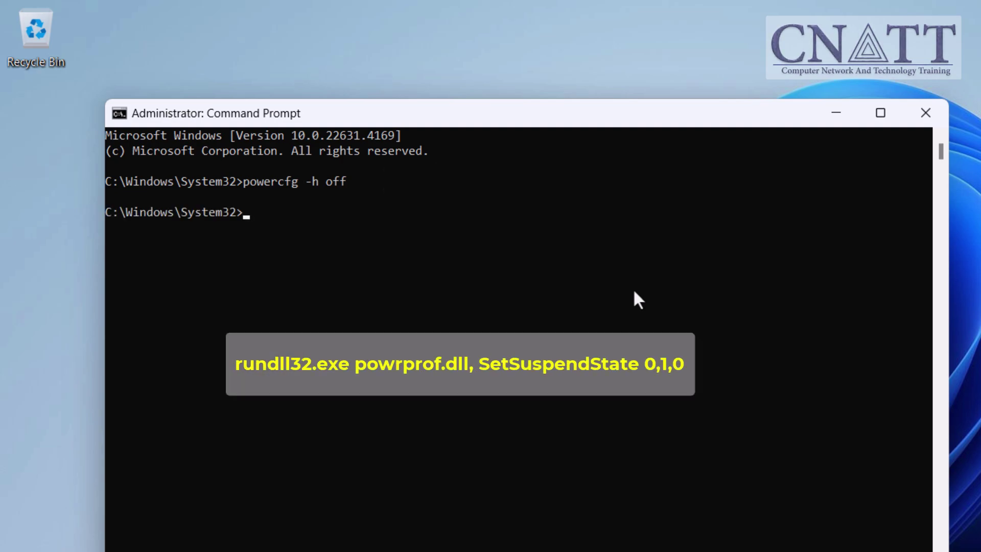
pyautogui.write('rundll32.exe powrprof.dll, SetSuspendState 0,1,0')
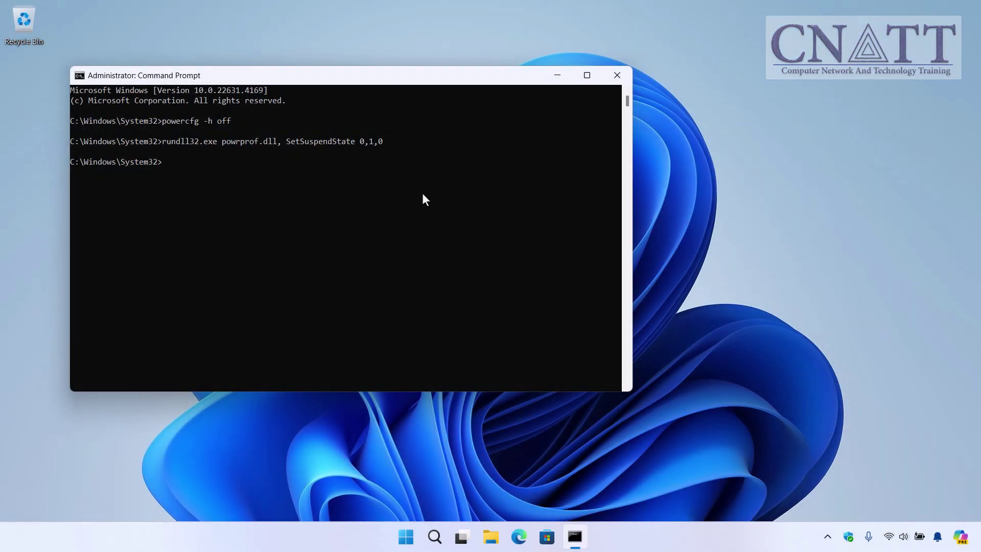
# - Close Command Prompt and search Start for Notepad
pyautogui.click(618, 75)
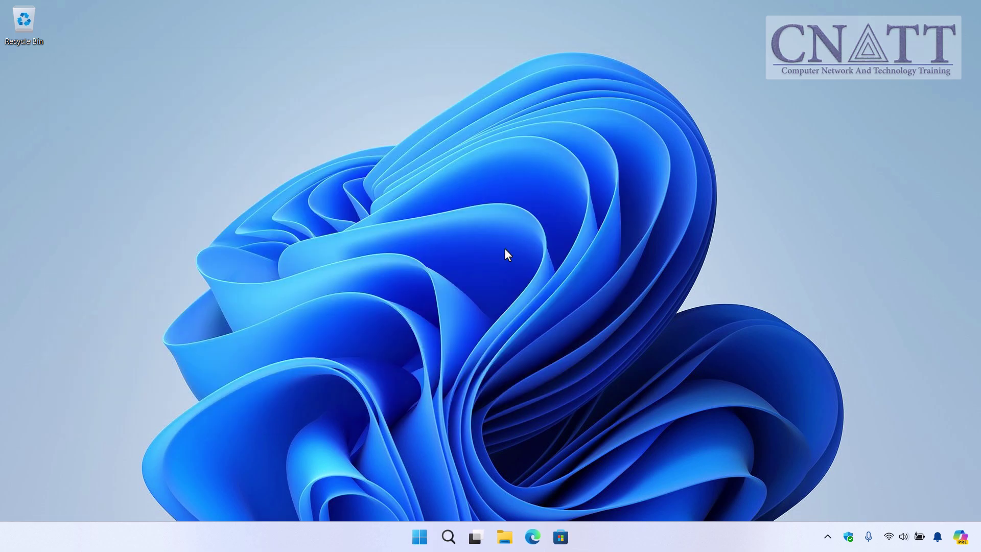
pyautogui.click(424, 540)
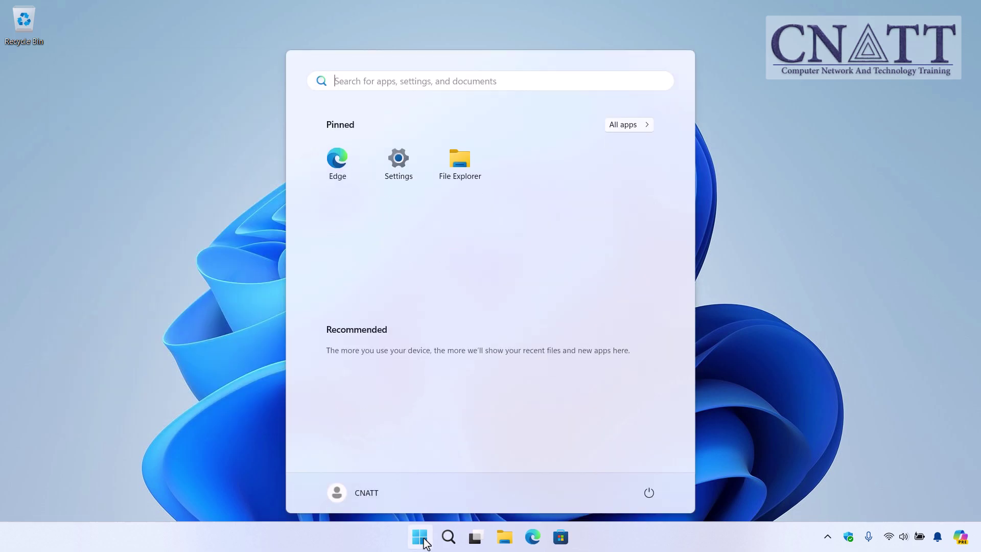
pyautogui.write('note')
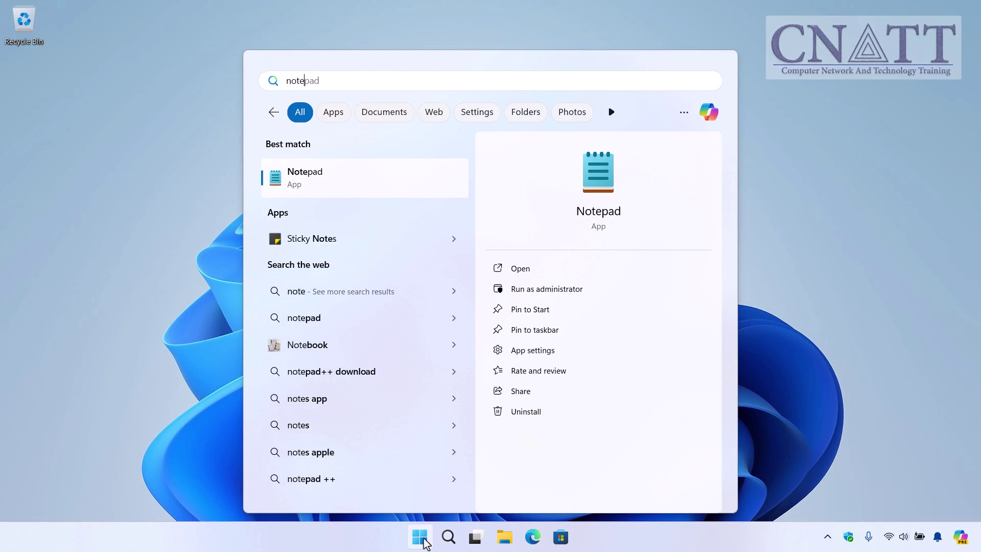
# - In a new Notepad document, paste the SetSuspendState sleep command and begin Save as
pyautogui.click(443, 190)
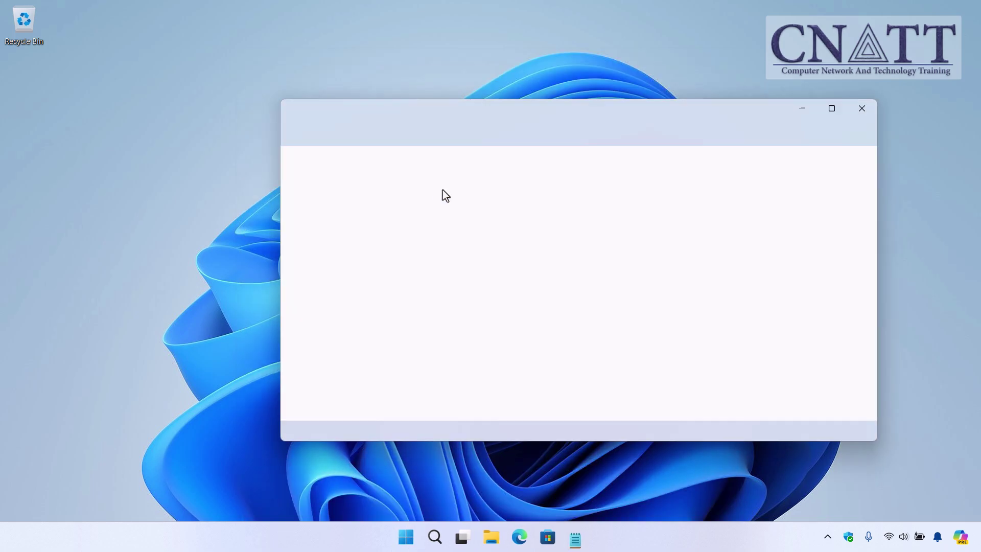
pyautogui.click(329, 138)
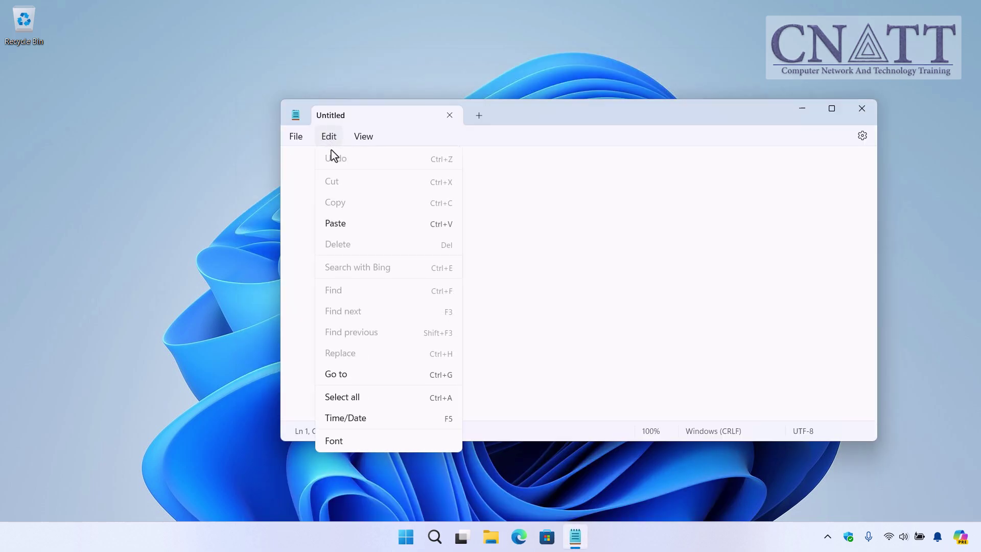
pyautogui.click(364, 230)
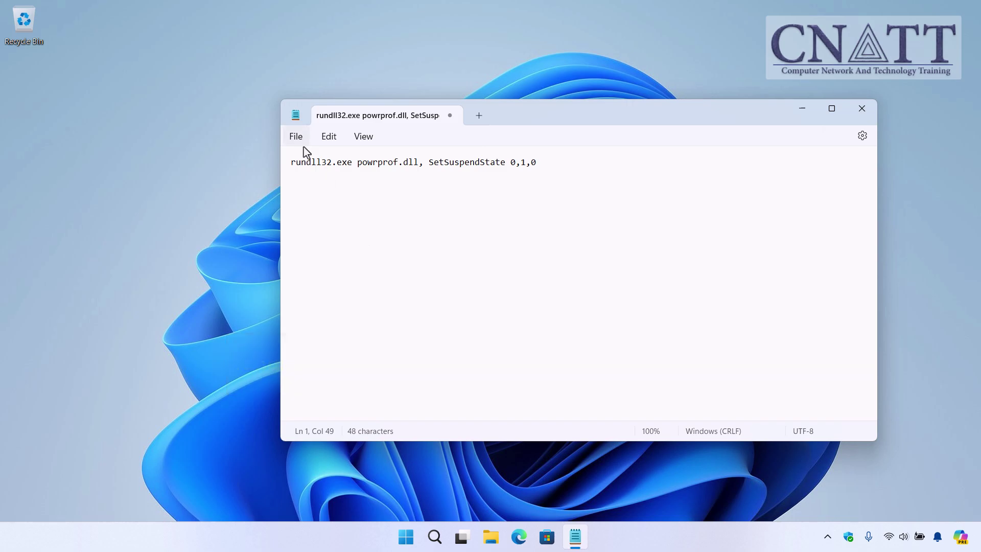
pyautogui.click(302, 143)
pyautogui.click(345, 245)
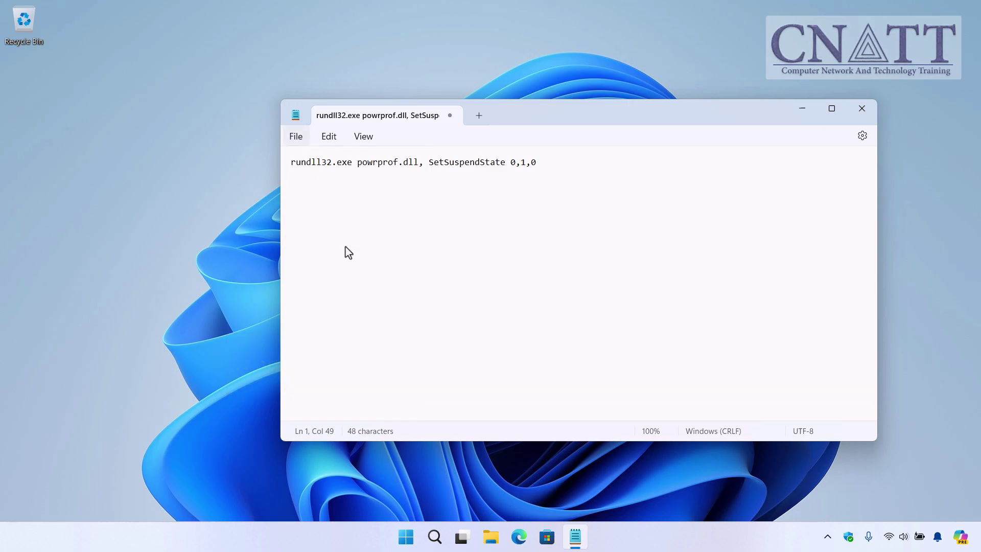
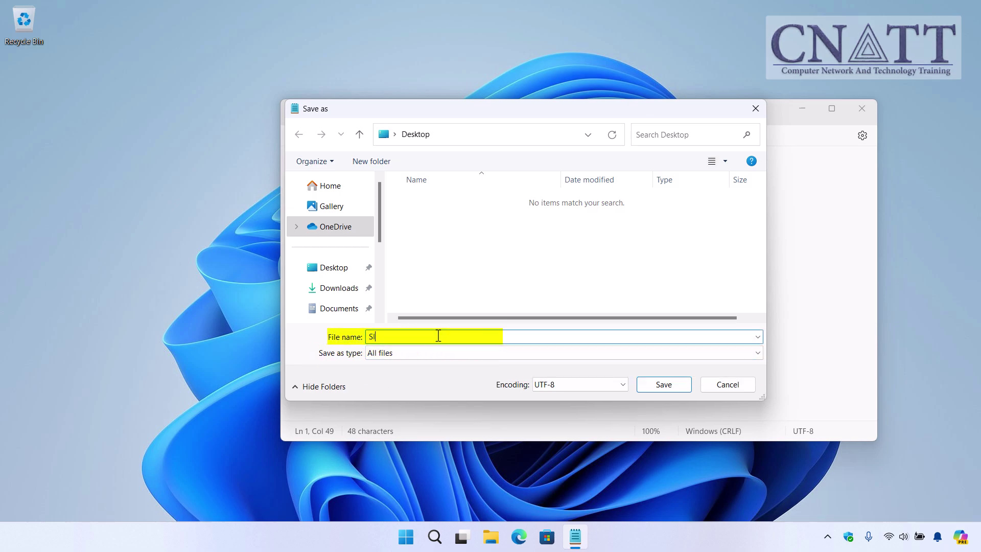
# - Save the sleep command as Sleep.bat on the Desktop
pyautogui.write('eep.bat')
pyautogui.click(339, 276)
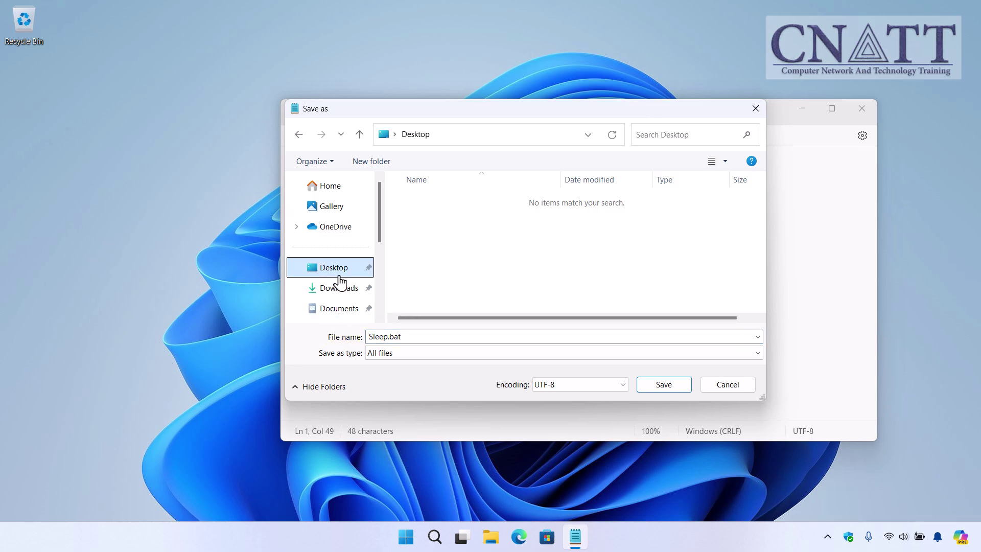
pyautogui.click(654, 393)
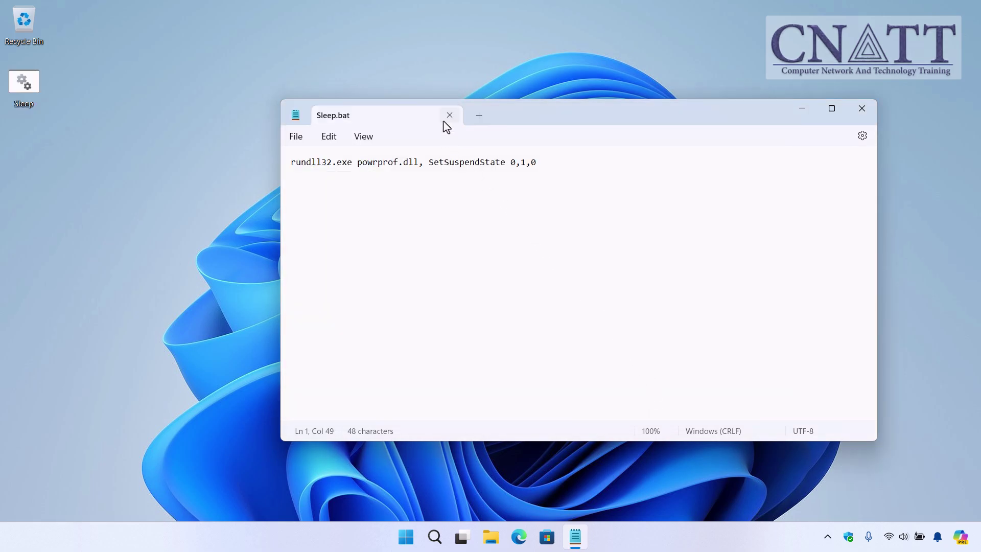
# - Close Notepad and test-run the Sleep batch file from the desktop
pyautogui.click(445, 121)
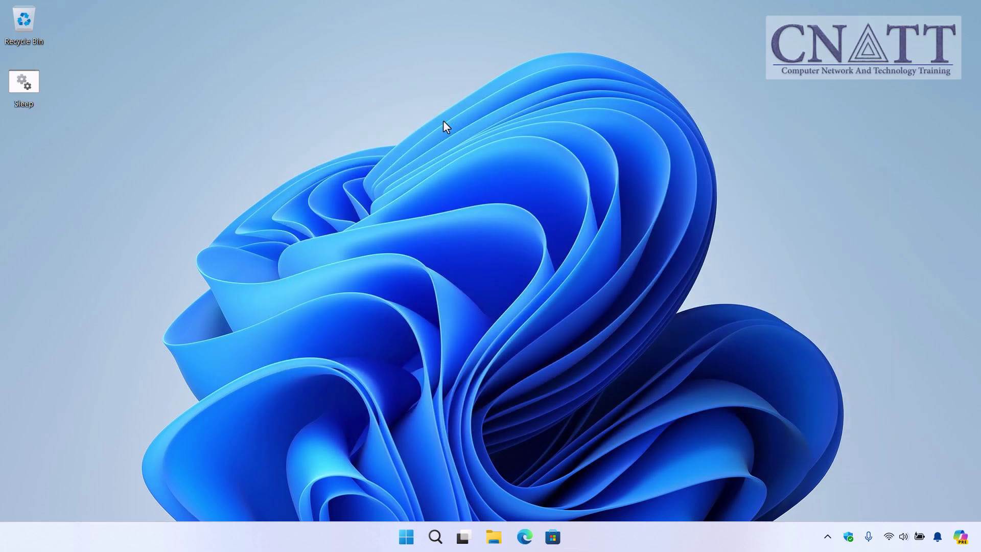
pyautogui.doubleClick(36, 89)
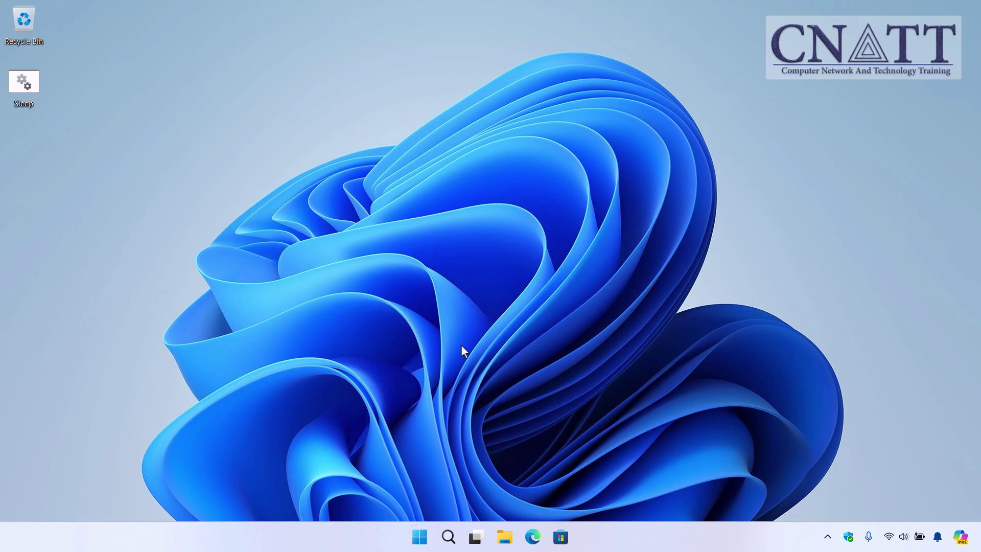
# - Launch Task Scheduler from a Start search for 'task' and open its Action menu
pyautogui.click(423, 536)
pyautogui.write('ta')
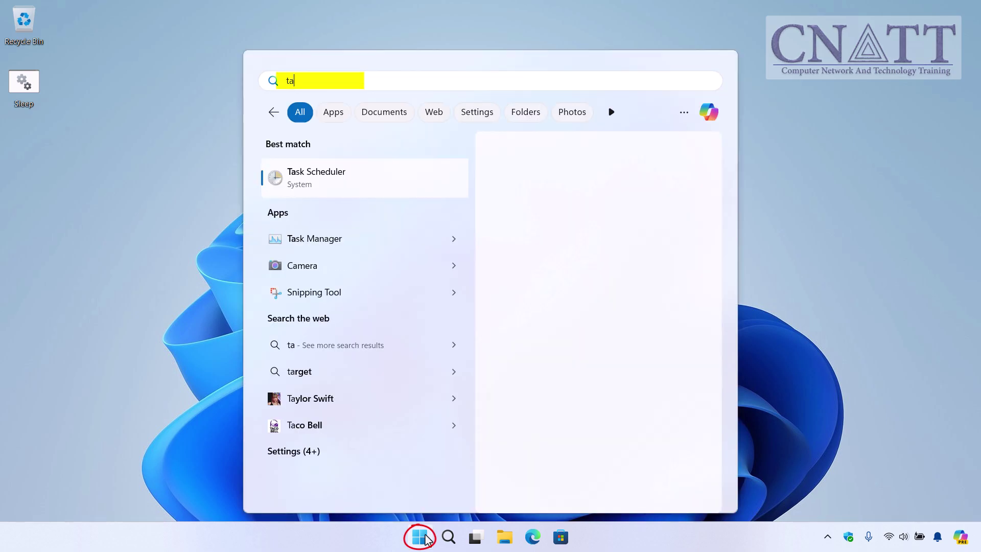
pyautogui.write('sk')
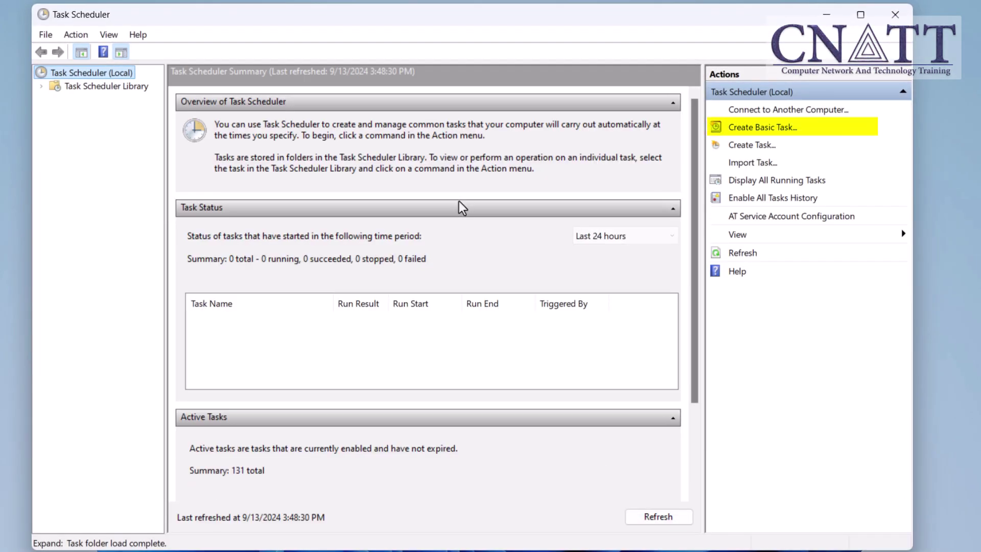
pyautogui.click(79, 36)
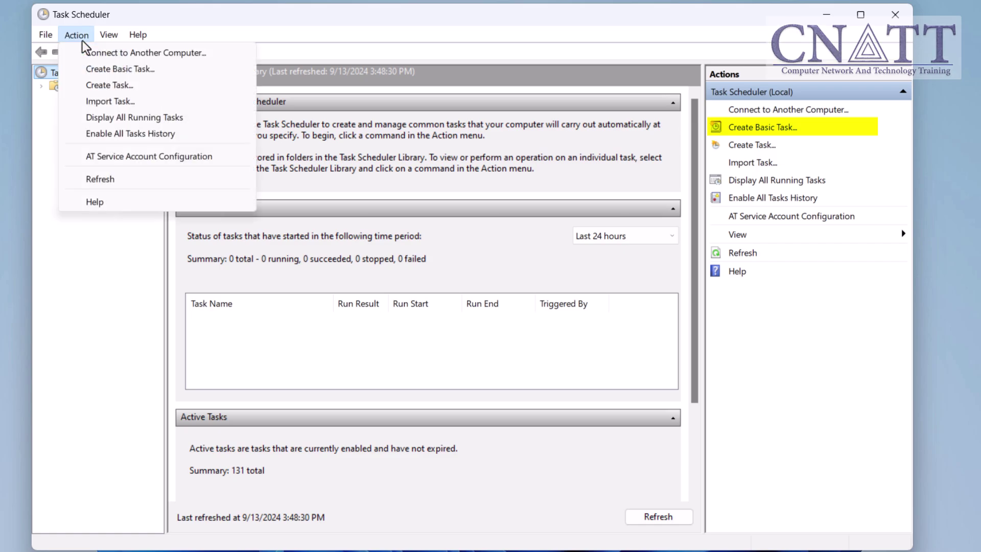
# - Start a basic task named 'Sleep Computer' with a One time trigger
pyautogui.click(120, 69)
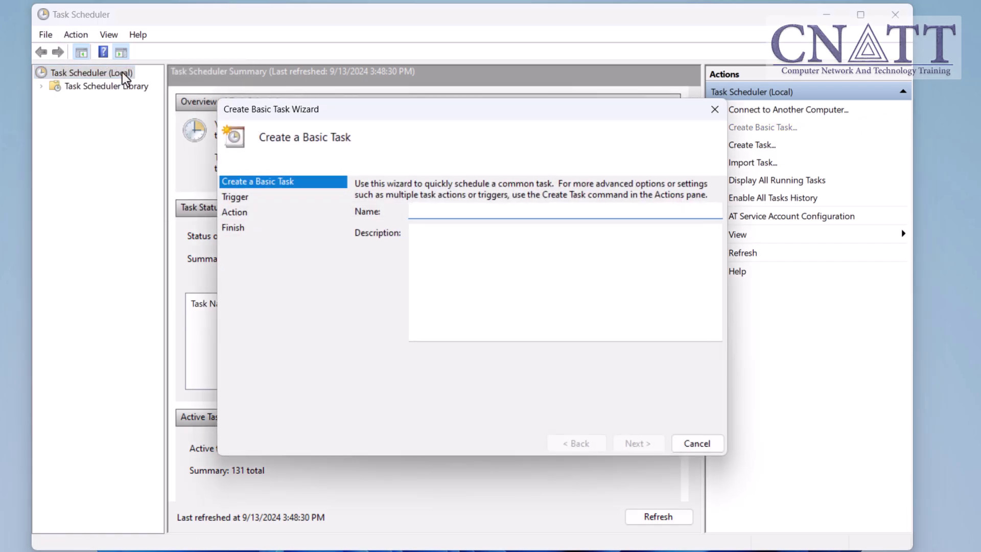
pyautogui.write('Sleep Computer')
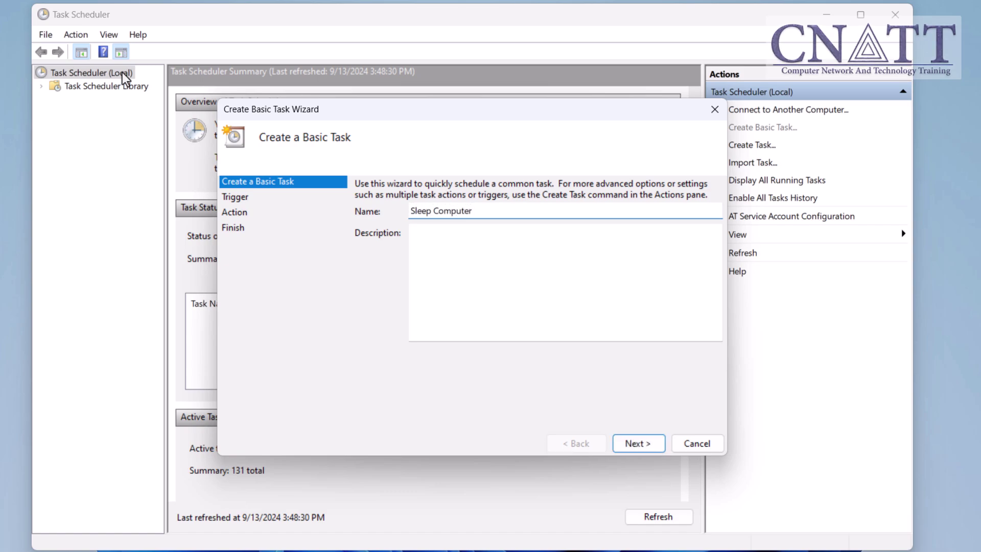
pyautogui.click(654, 452)
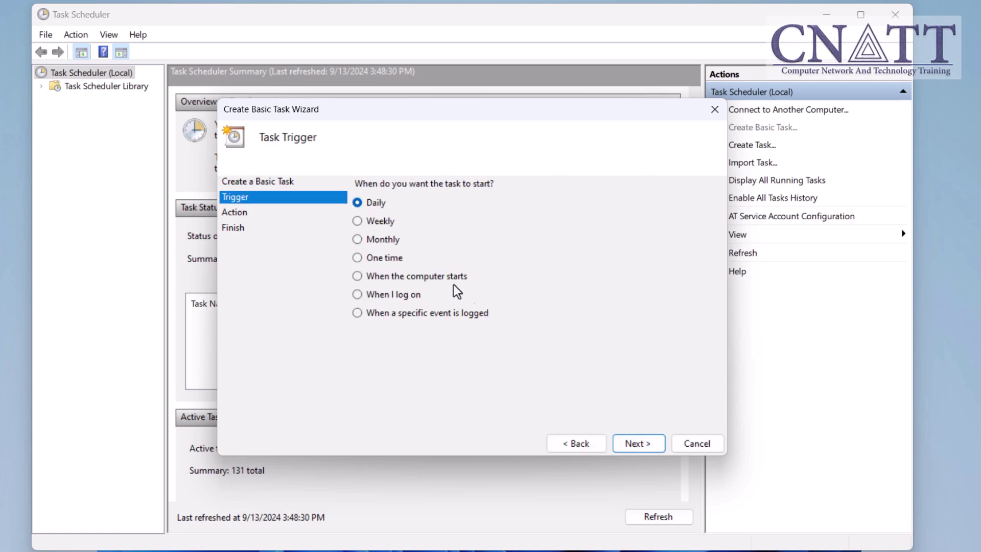
pyautogui.click(399, 261)
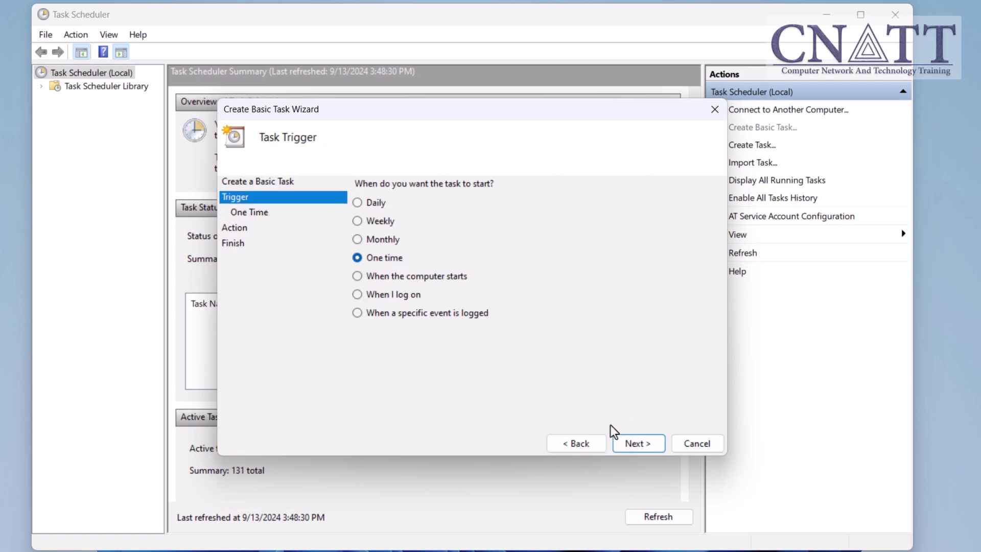
pyautogui.click(647, 449)
# - Set the trigger to 4:00 PM on 9/13/2024 and keep the Start a program action
pyautogui.click(441, 194)
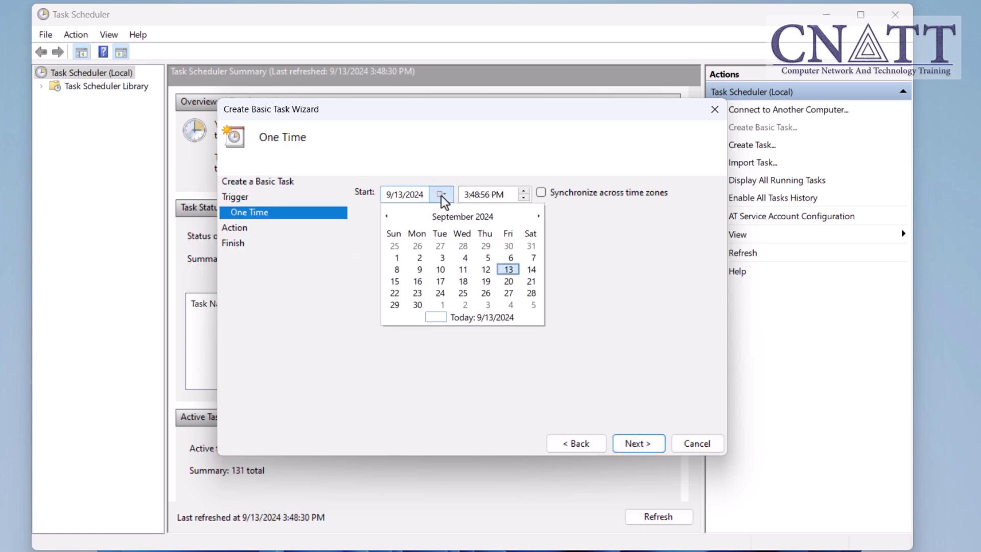
pyautogui.click(467, 197)
pyautogui.click(467, 196)
pyautogui.write('40000')
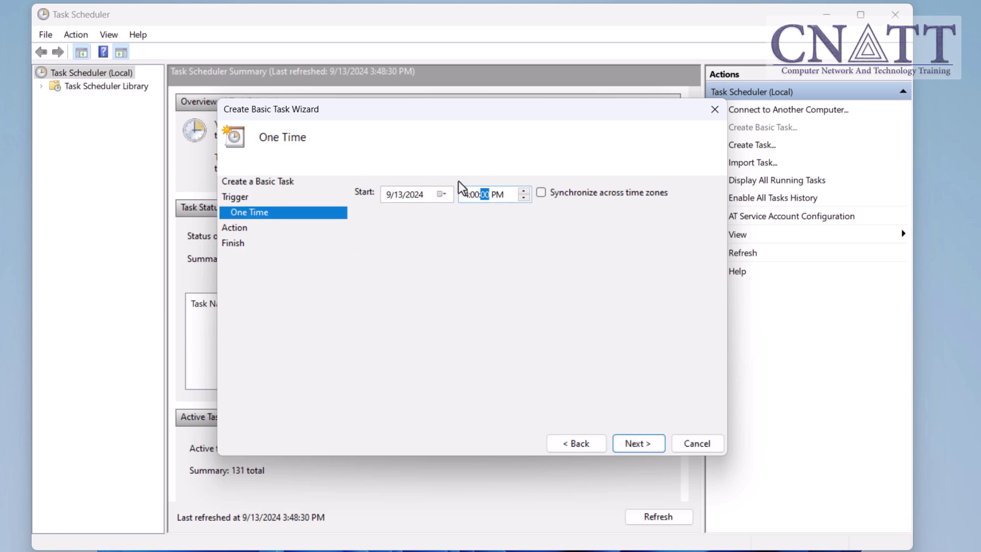
pyautogui.click(638, 443)
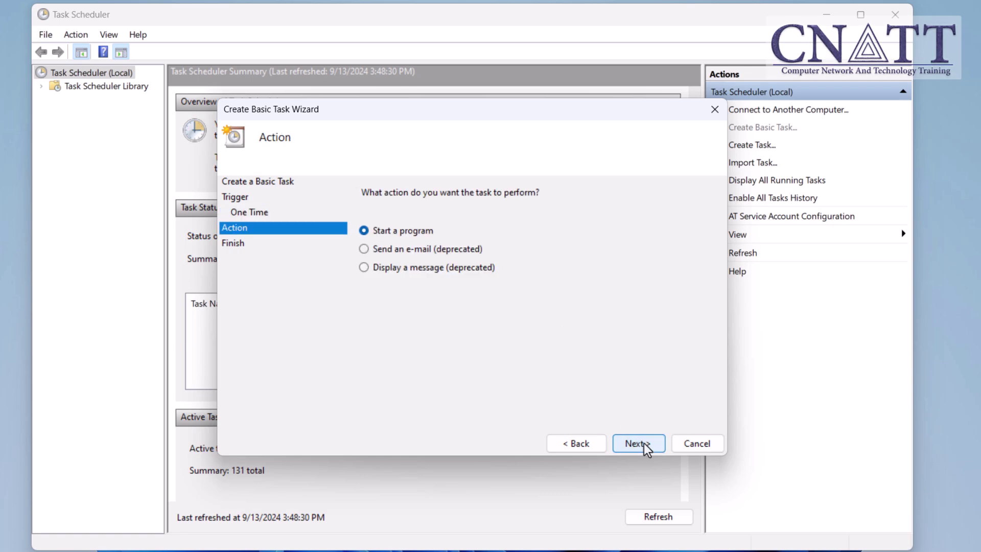
pyautogui.click(638, 443)
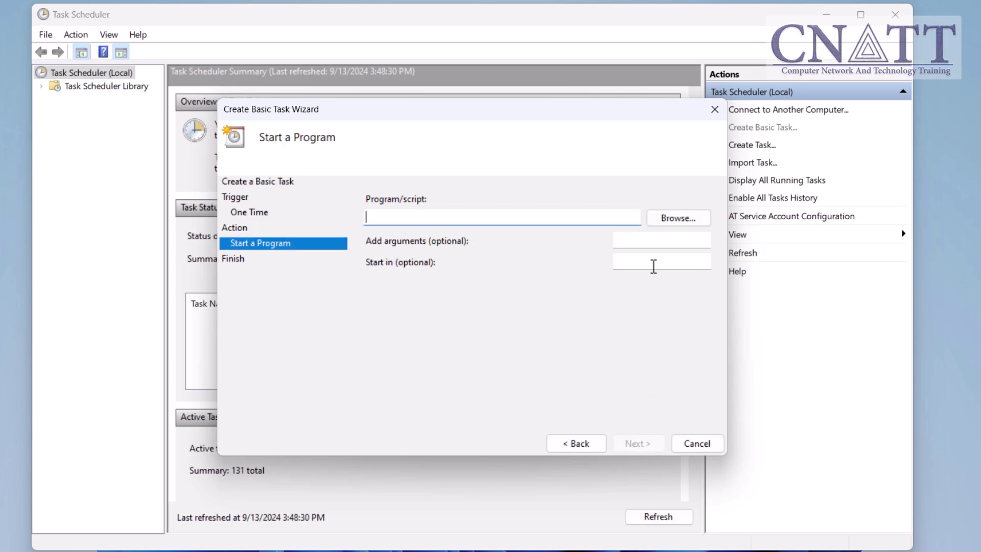
# - Set the task to run Desktop\Sleep.bat, finish it, and check it in the Task Scheduler Library
pyautogui.click(665, 221)
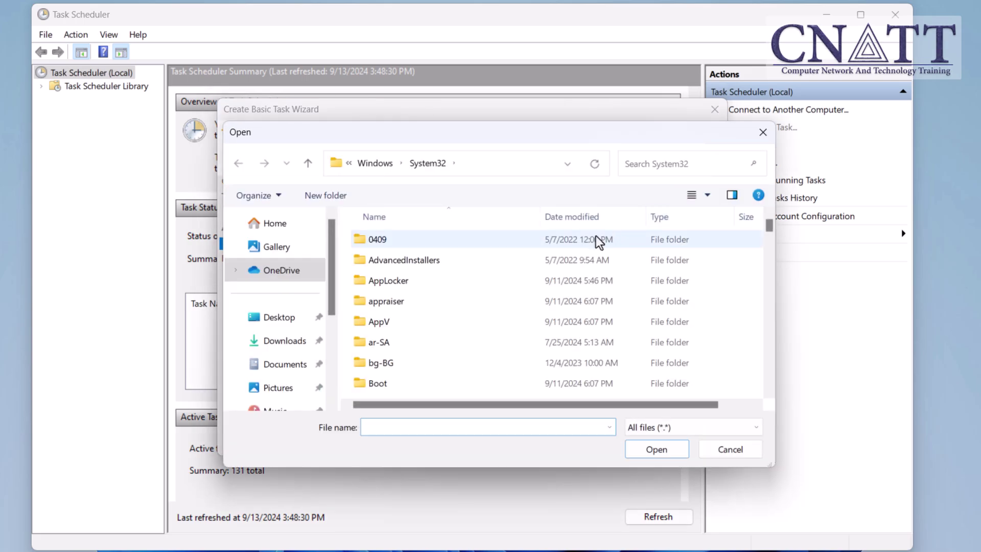
pyautogui.click(259, 320)
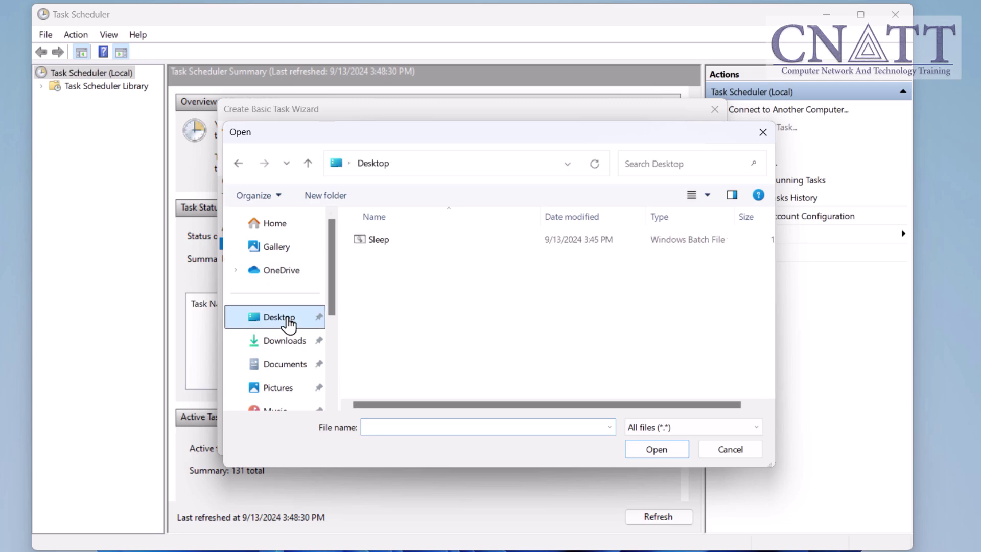
pyautogui.doubleClick(380, 243)
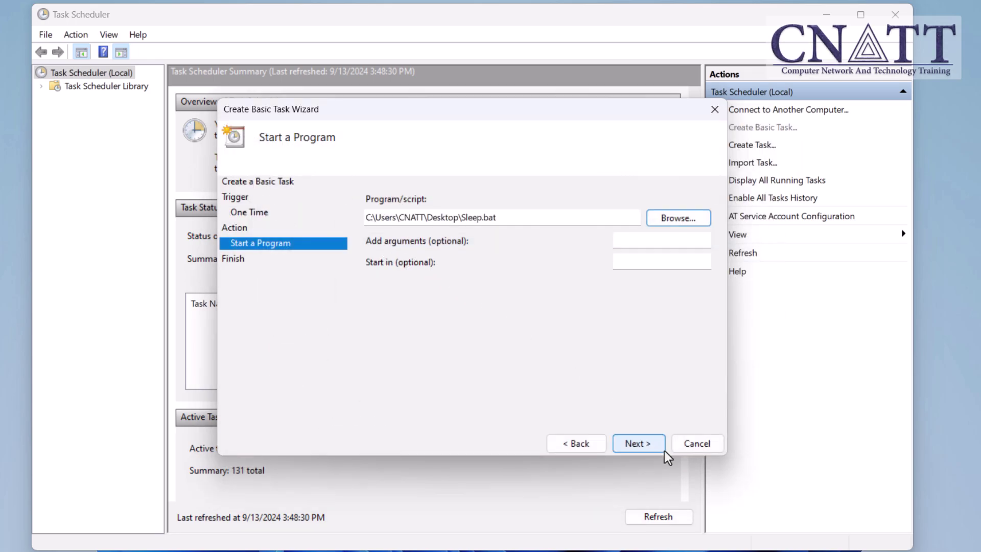
pyautogui.click(664, 451)
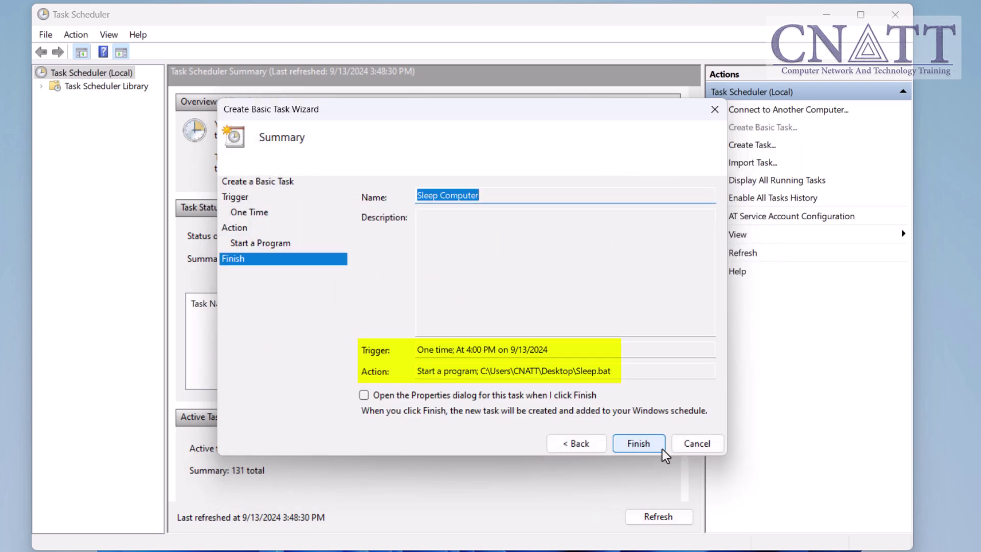
pyautogui.click(664, 452)
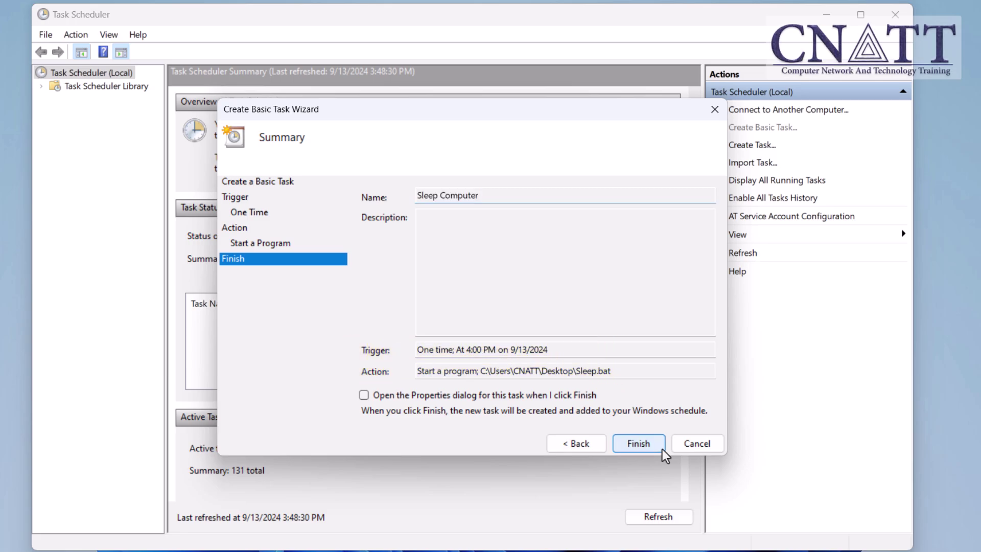
pyautogui.click(136, 86)
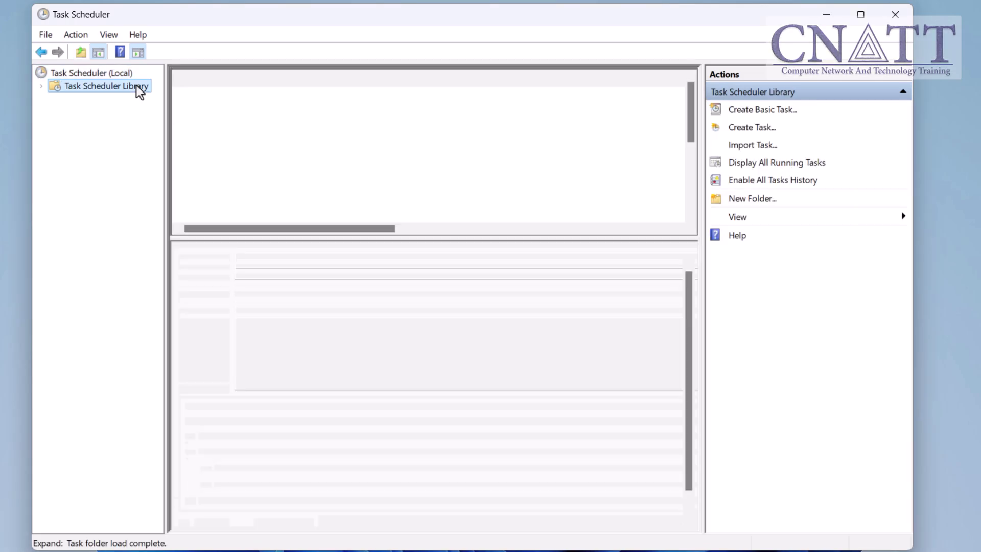
pyautogui.moveTo(347, 82); pyautogui.dragTo(387, 82)
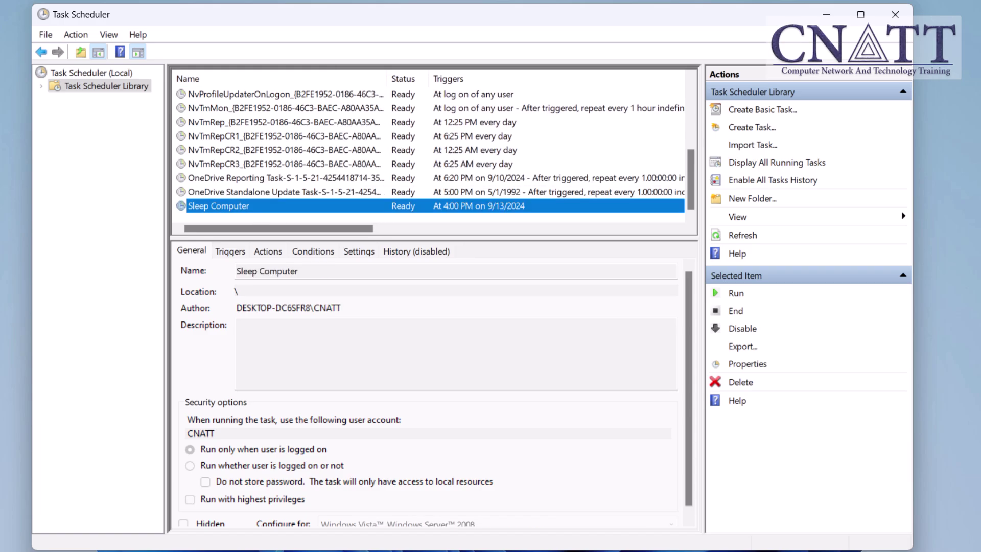